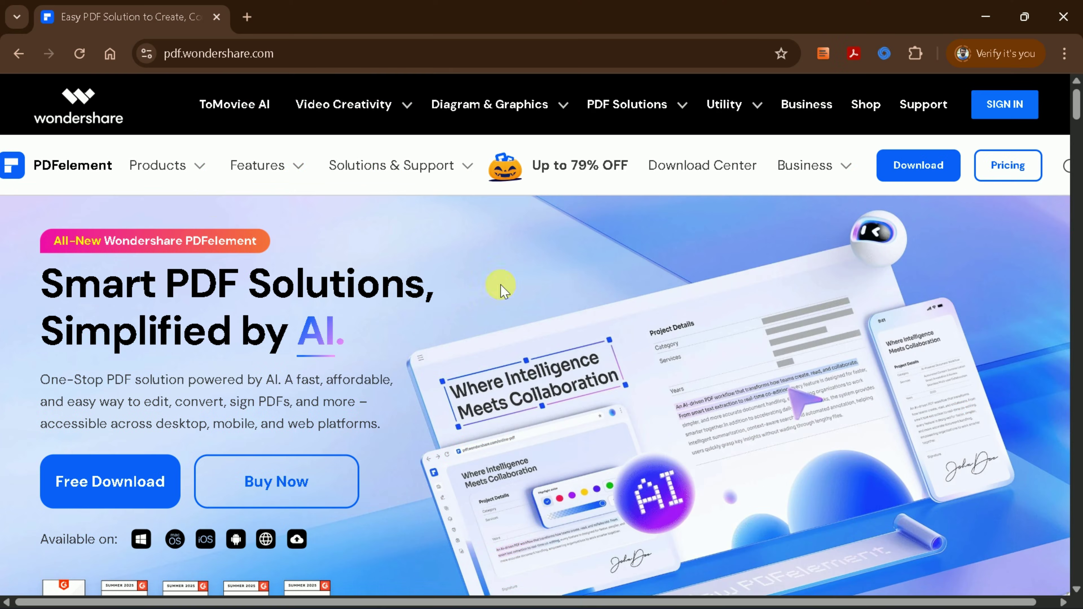
# Scroll through the PDFelement download page and check Chrome's recent downloads list.
pyautogui.scroll(-10, 409, 355)
pyautogui.scroll(10, 566, 356)
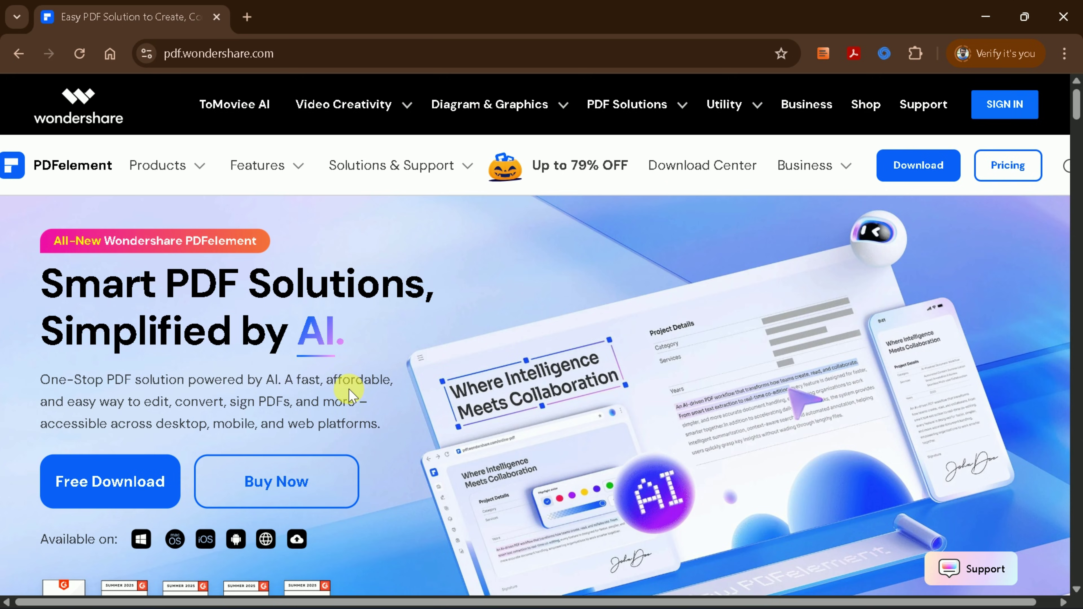
pyautogui.scroll(-10, 349, 390)
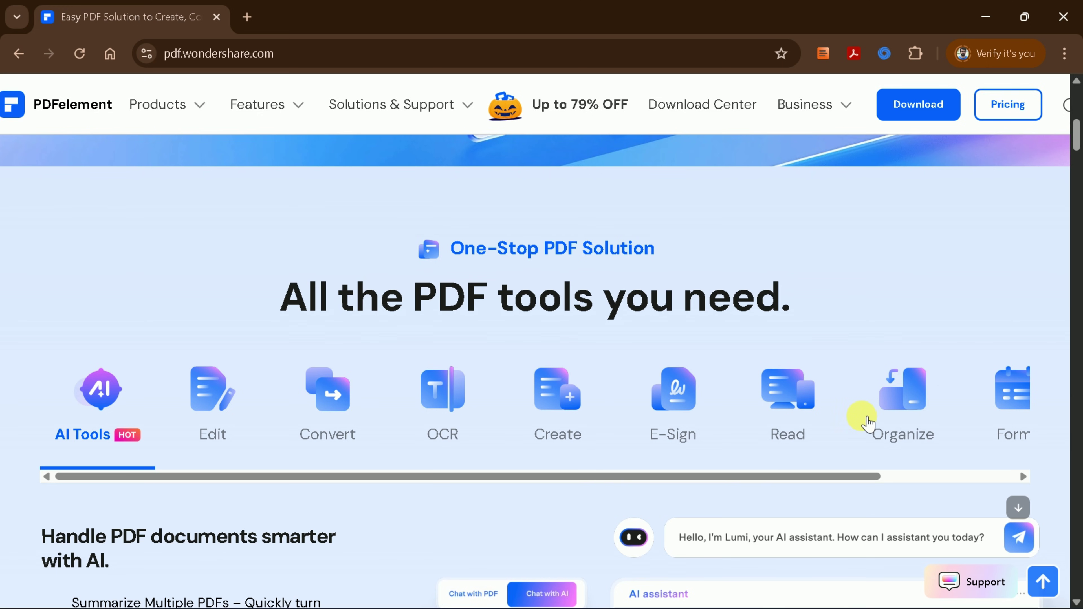
pyautogui.scroll(-5, 853, 367)
pyautogui.scroll(5, 858, 358)
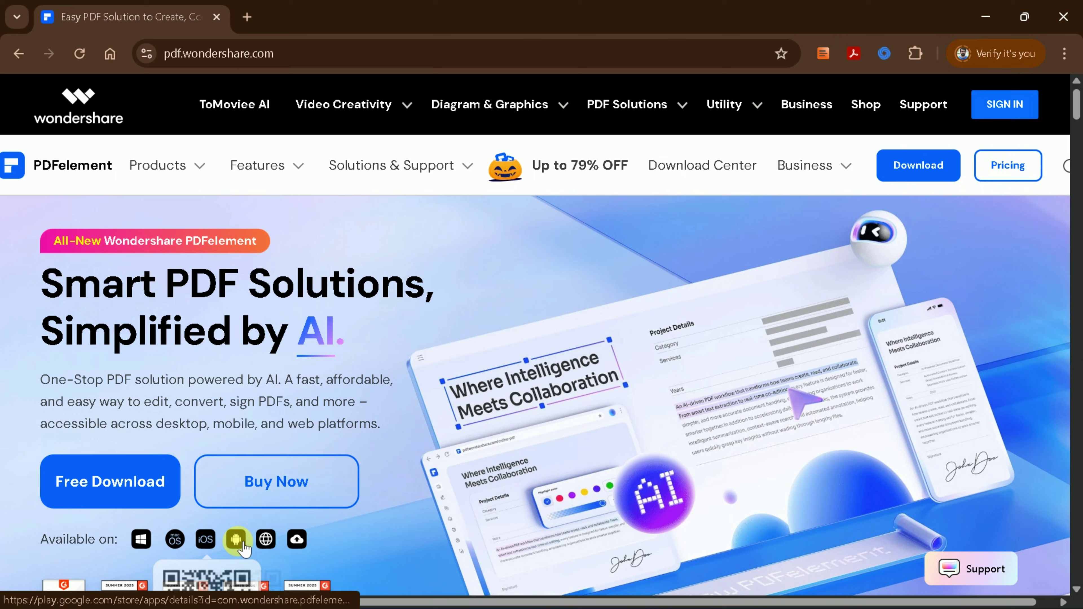
pyautogui.scroll(-5, 602, 404)
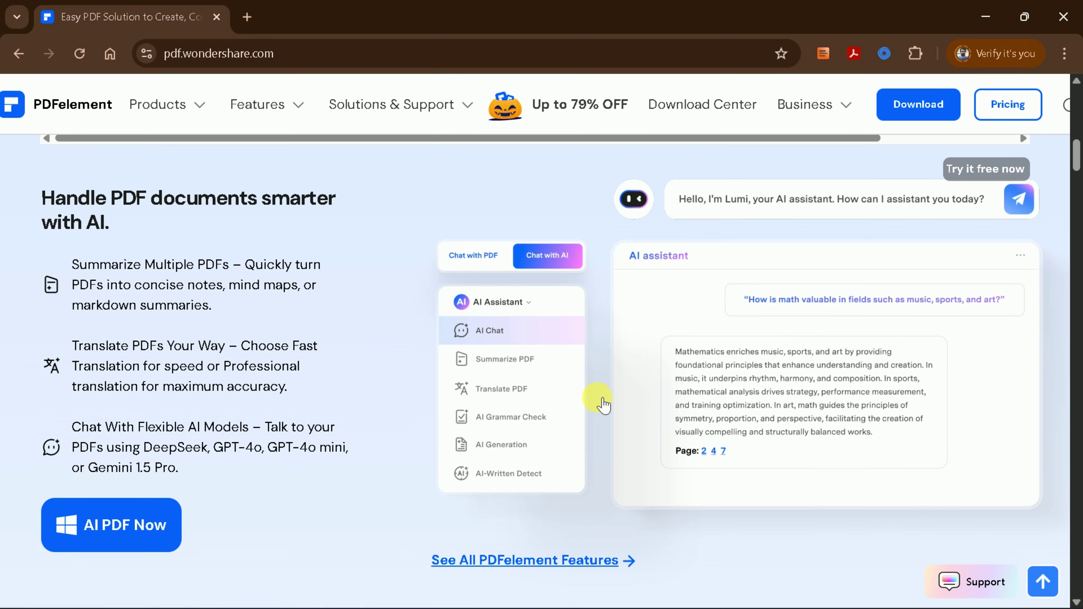
pyautogui.scroll(-10, 601, 397)
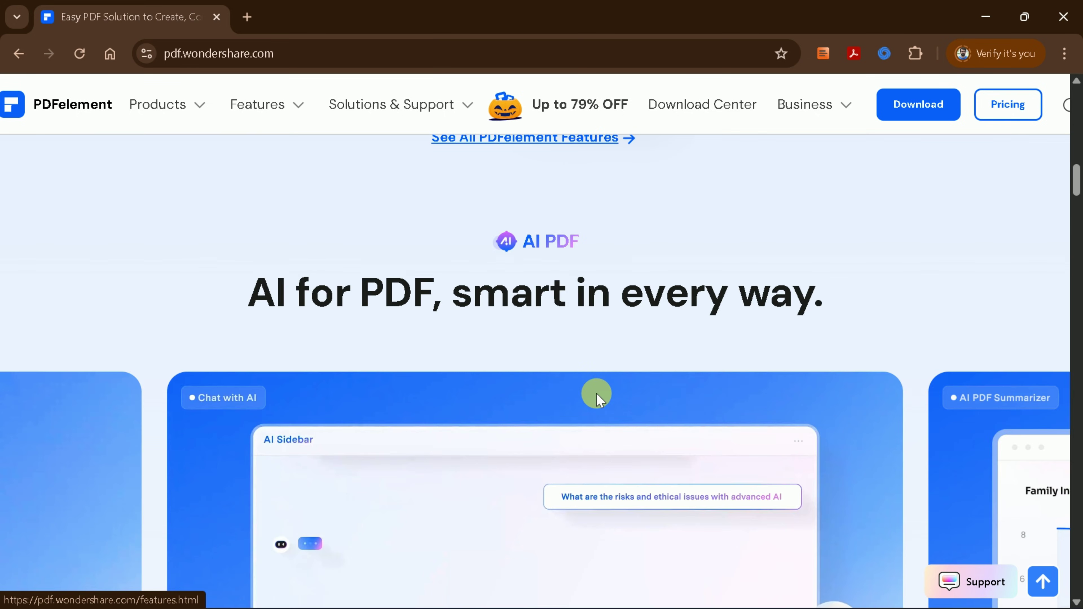
pyautogui.scroll(-2, 597, 390)
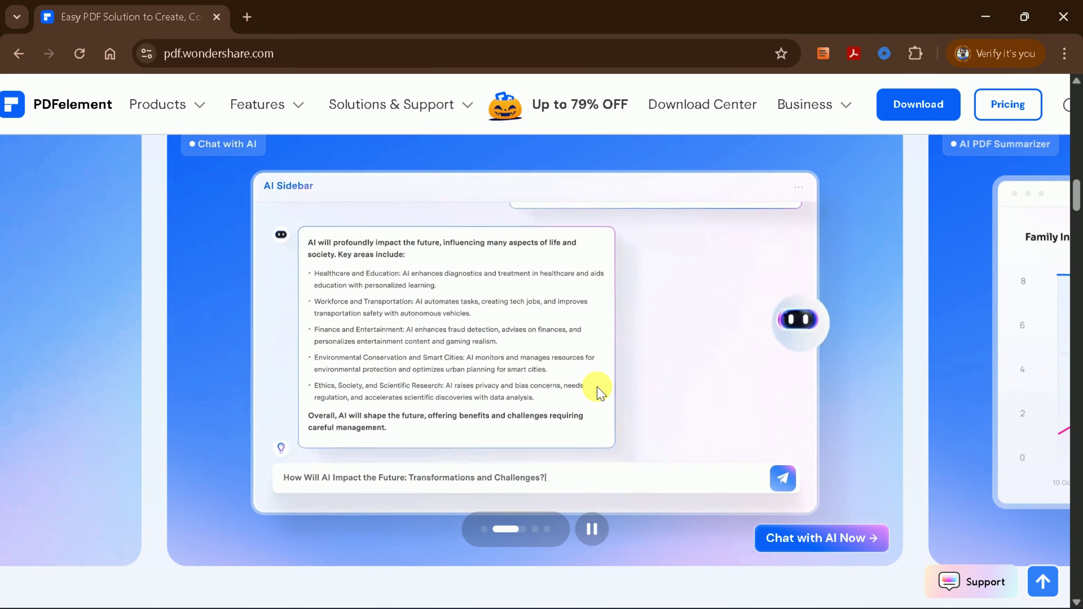
pyautogui.scroll(4, 597, 389)
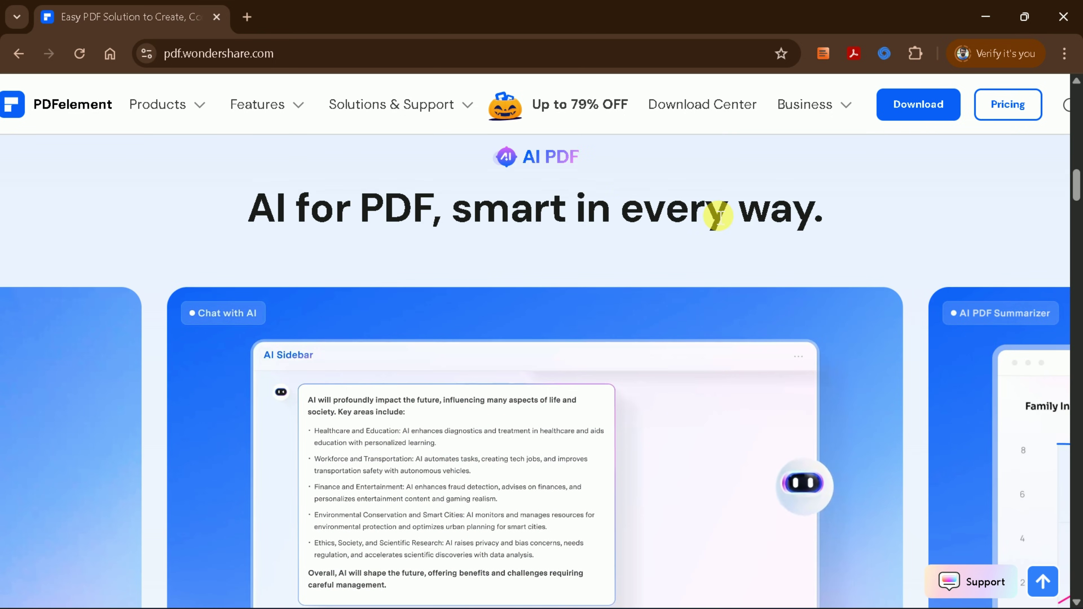
pyautogui.scroll(-10, 684, 295)
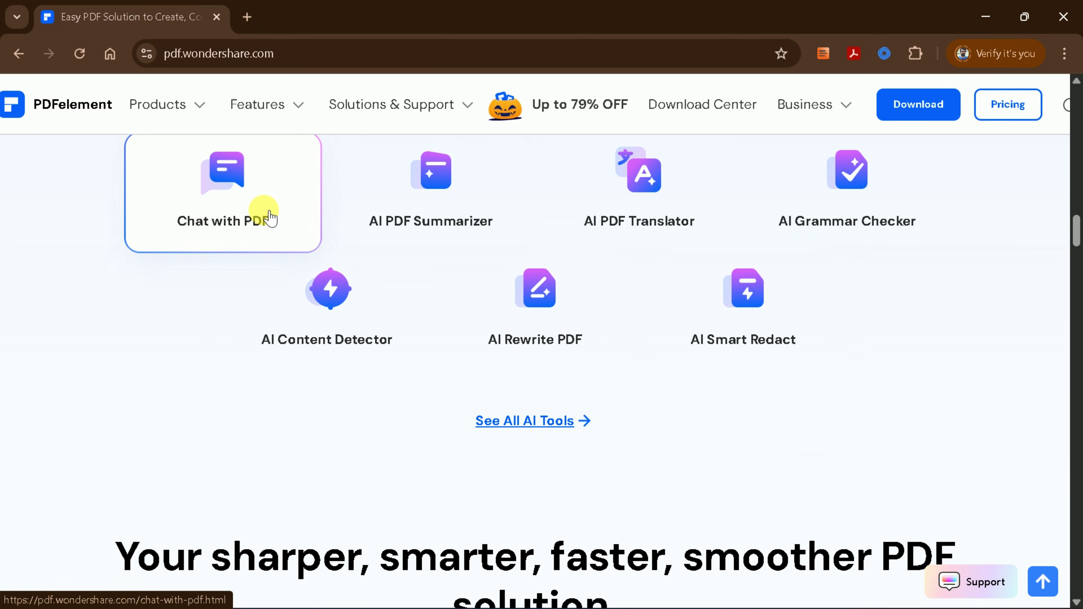
pyautogui.scroll(2, 514, 243)
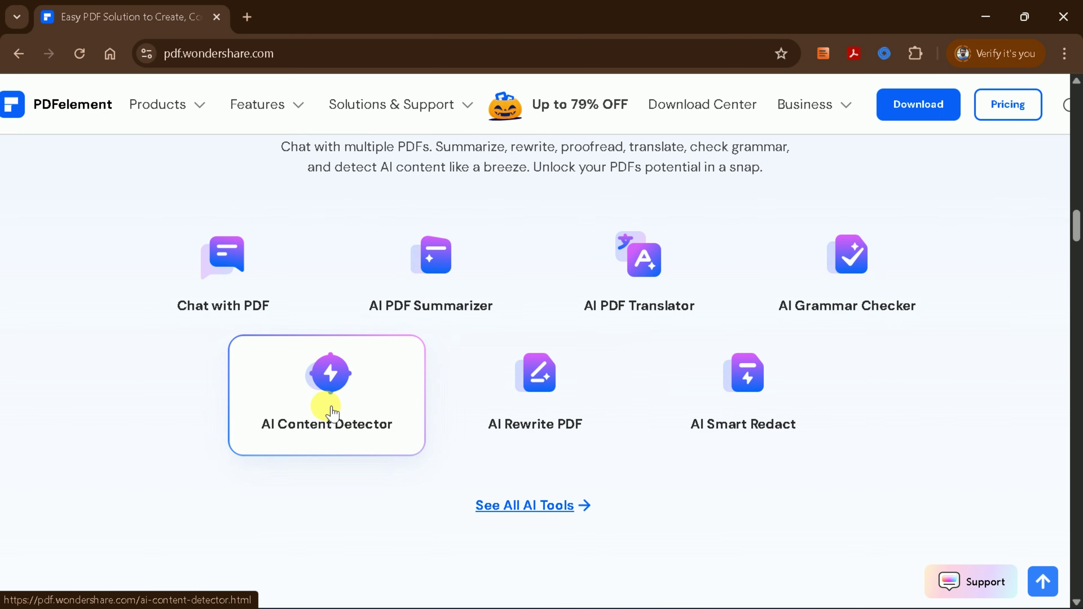
pyautogui.scroll(15, 384, 427)
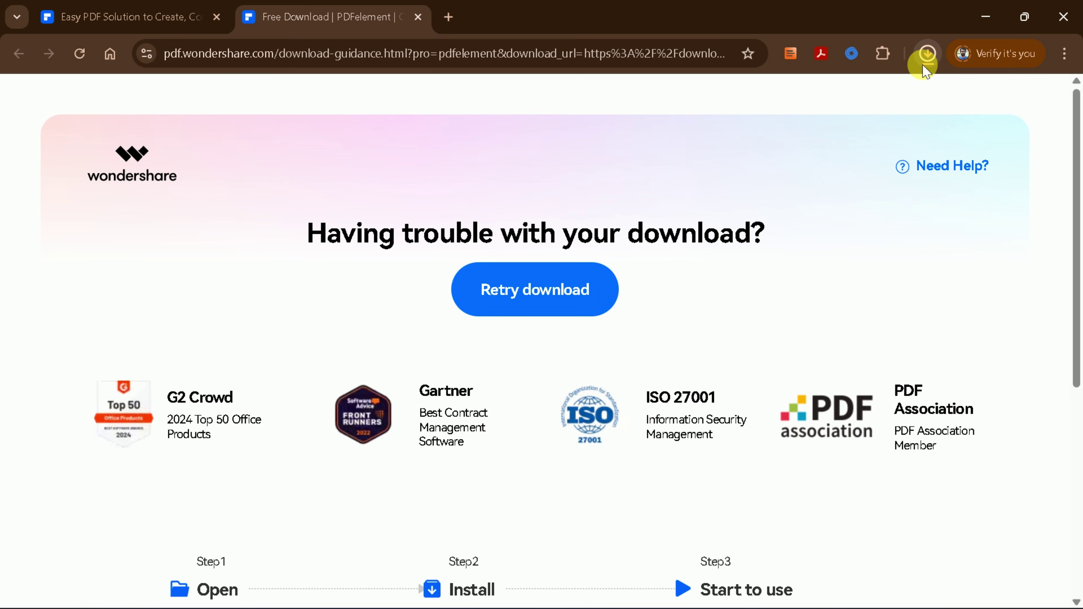
pyautogui.click(926, 54)
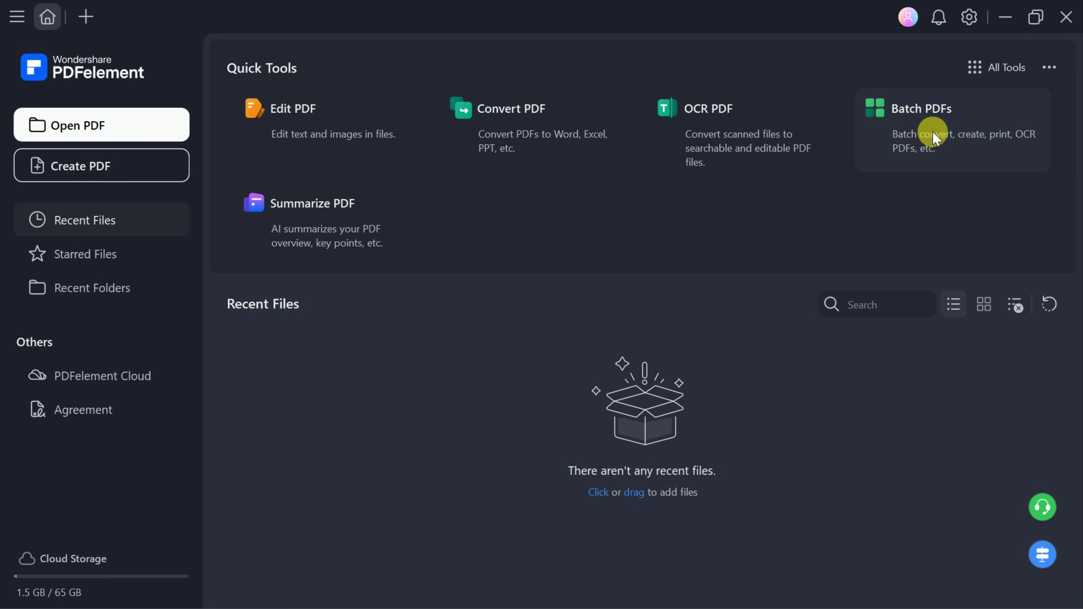
# Open All Tools and scroll past Edit, Convert, Create and Batch Process to AI Tools.
pyautogui.click(990, 68)
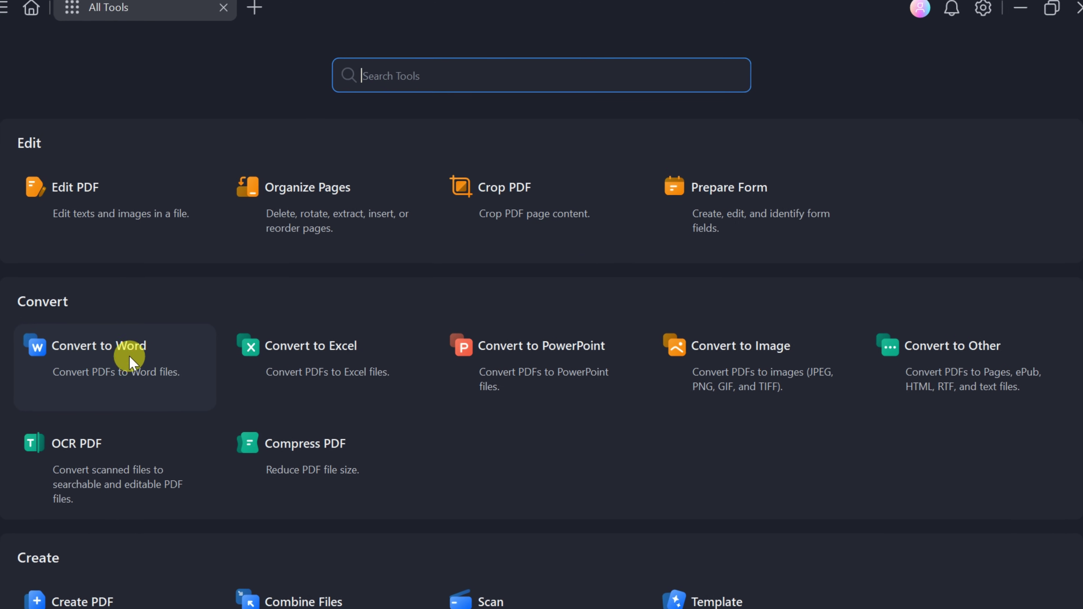
pyautogui.scroll(-5, 517, 352)
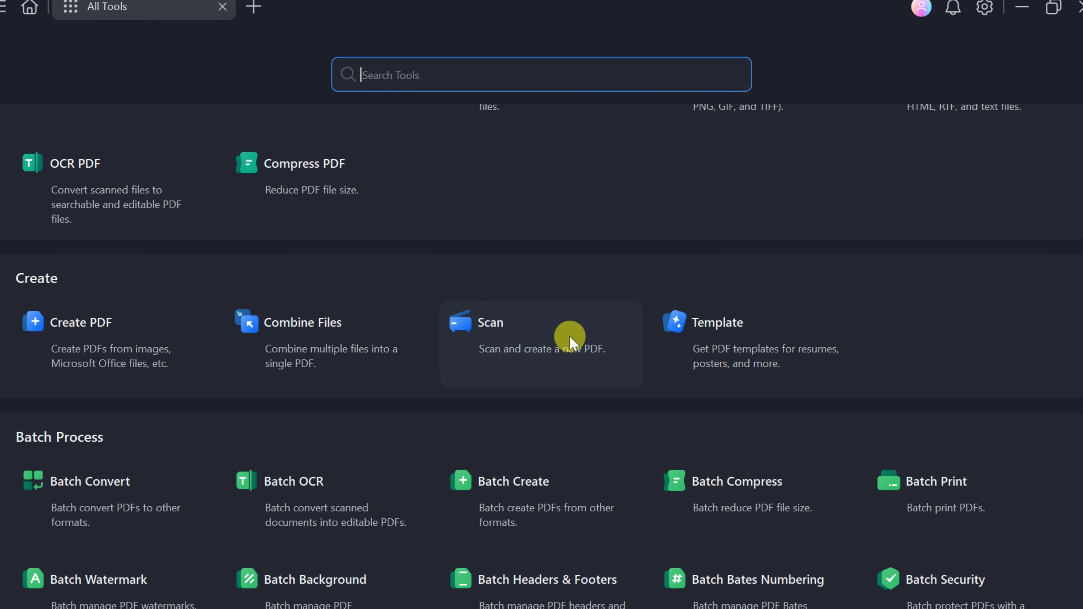
pyautogui.scroll(-3, 452, 329)
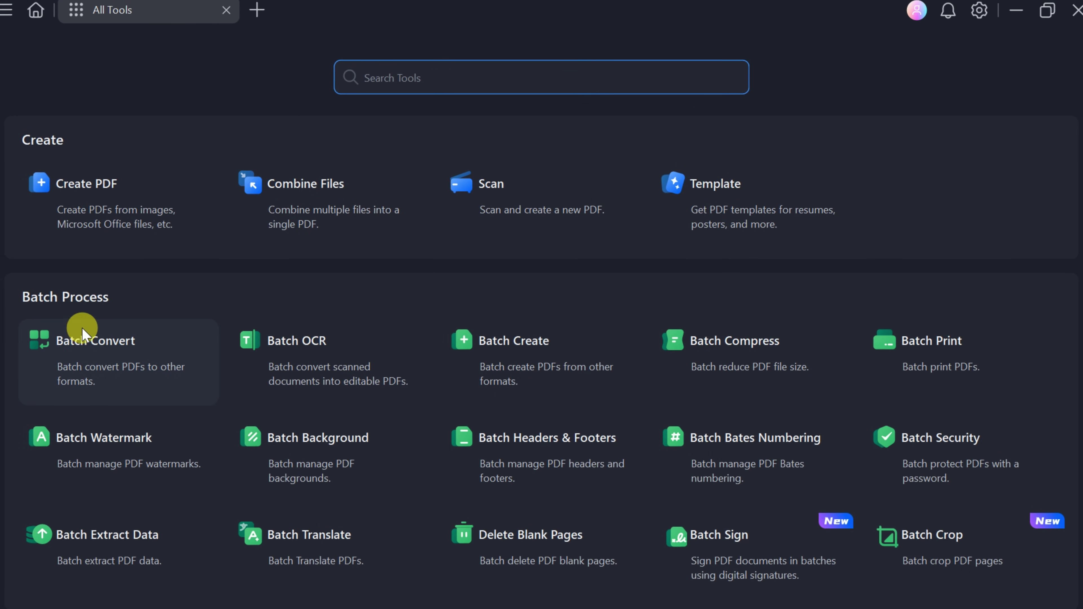
pyautogui.scroll(-2, 80, 329)
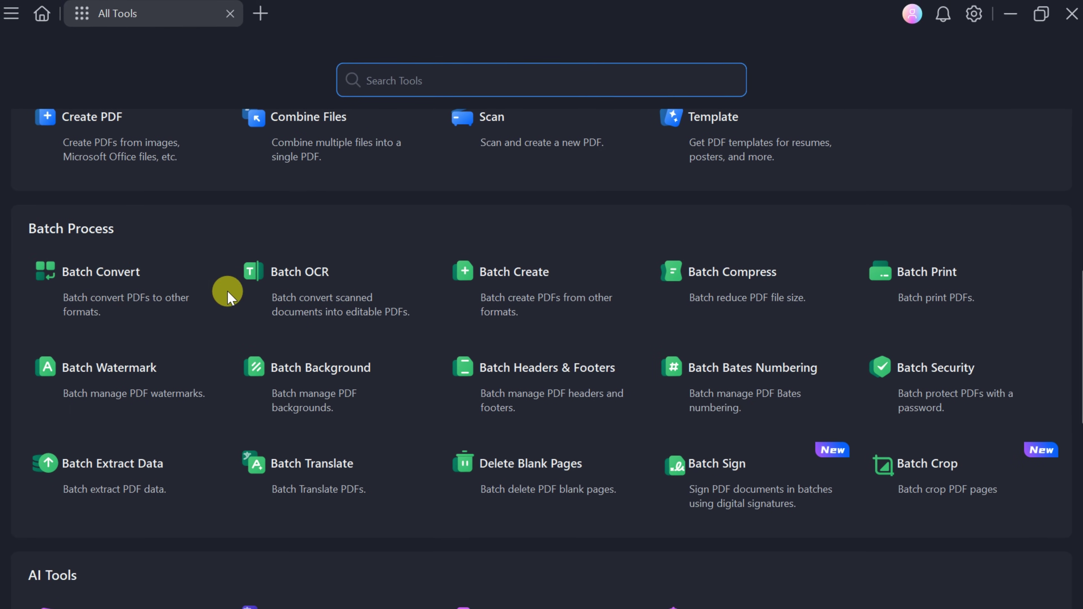
pyautogui.scroll(-2, 577, 362)
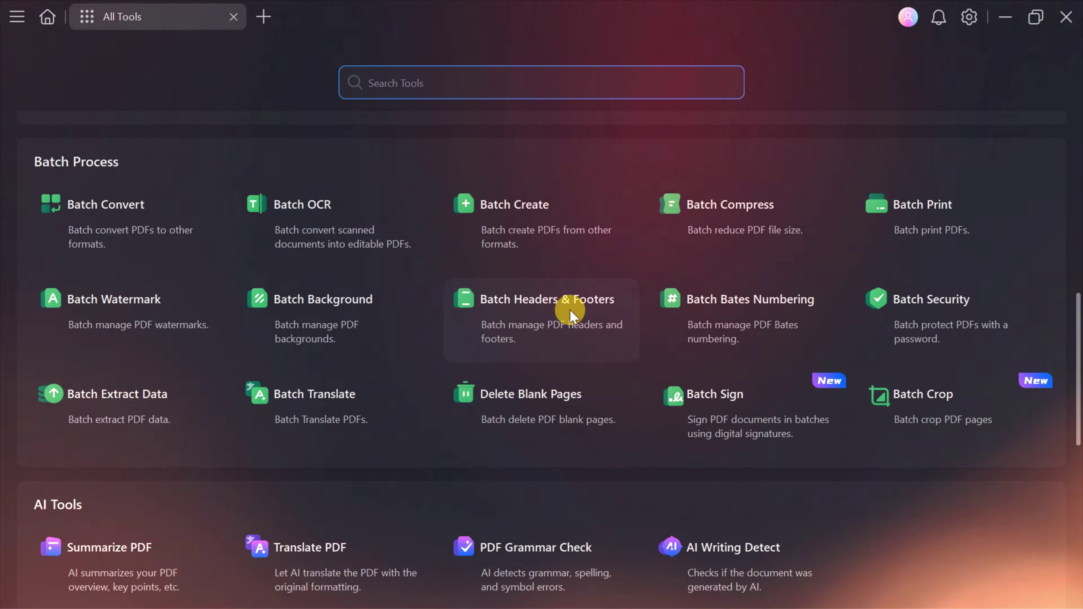
pyautogui.scroll(-4, 566, 299)
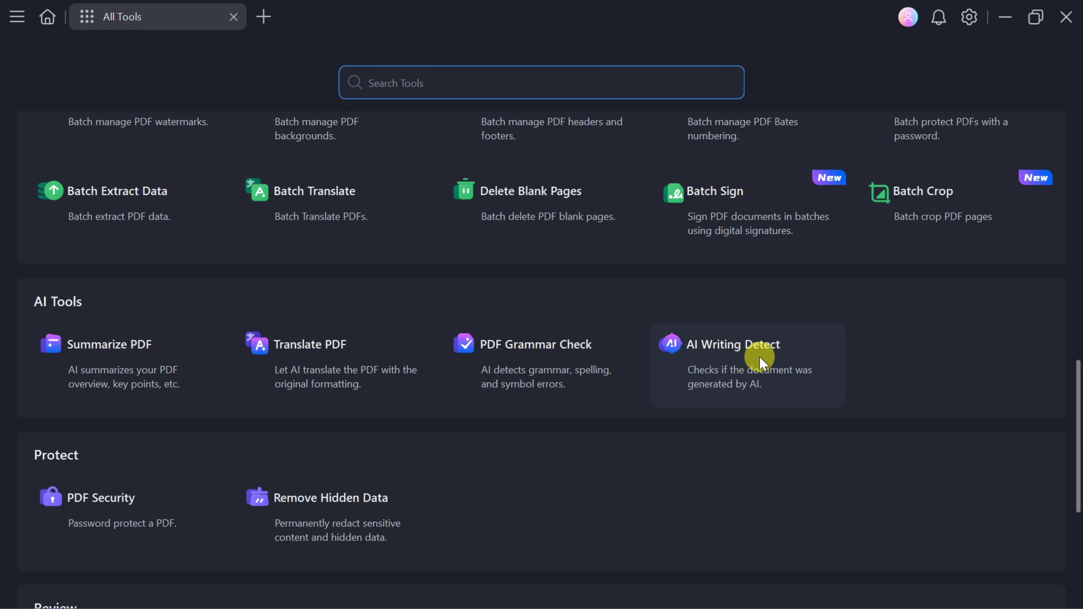
pyautogui.scroll(-3, 761, 362)
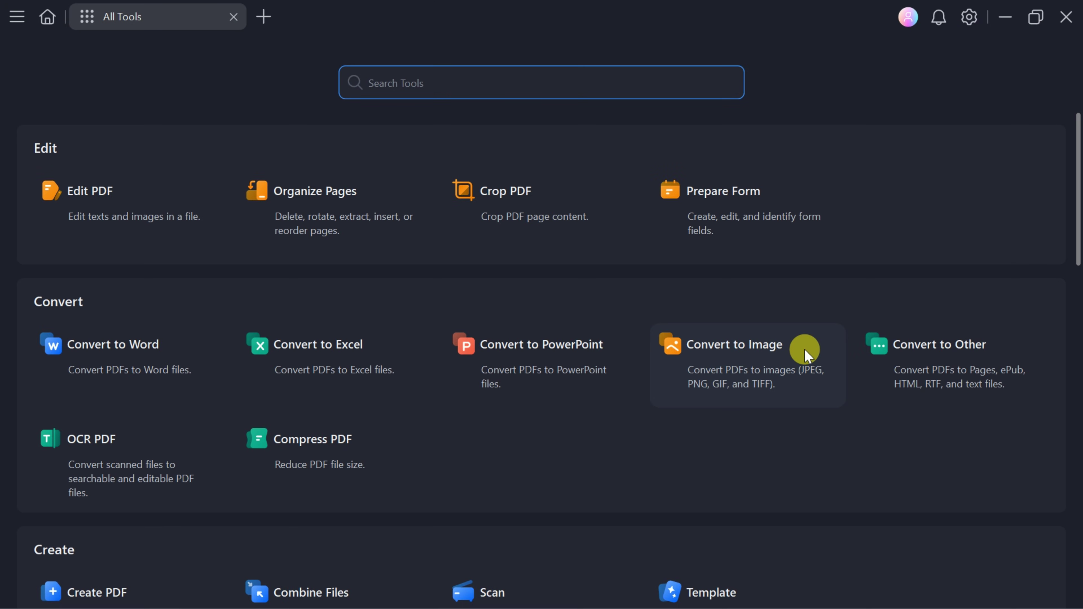
pyautogui.scroll(-10, 805, 350)
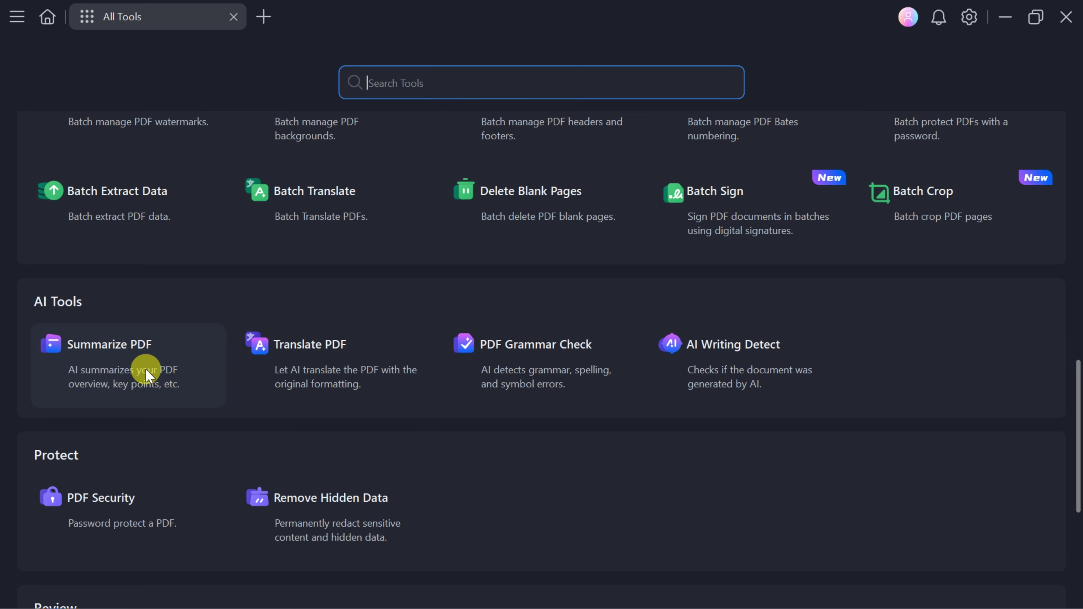
# Run Summarize PDF on AI influence 0000 from Downloads and read the Chat with PDF summary.
pyautogui.click(143, 361)
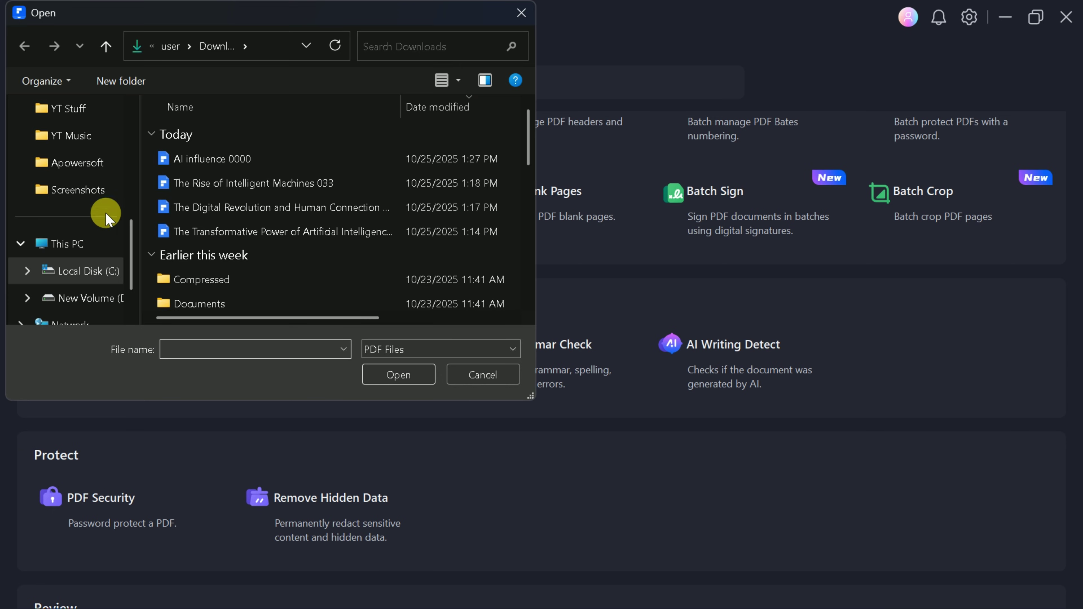
pyautogui.keyDown('ctrl'); pyautogui.scroll(4, 220, 177); pyautogui.keyUp('ctrl')
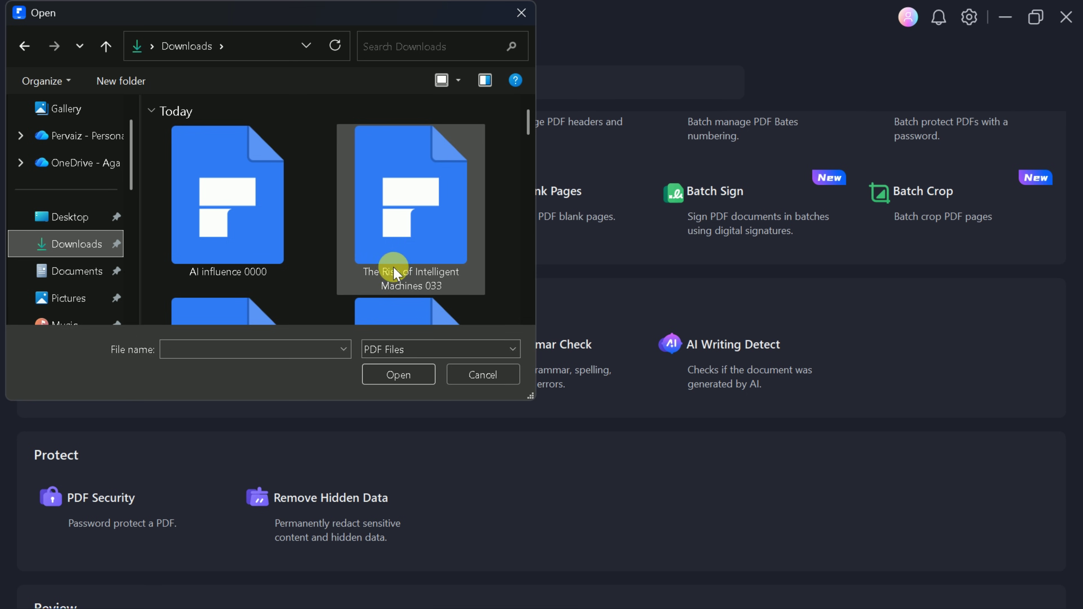
pyautogui.click(189, 252)
pyautogui.click(395, 378)
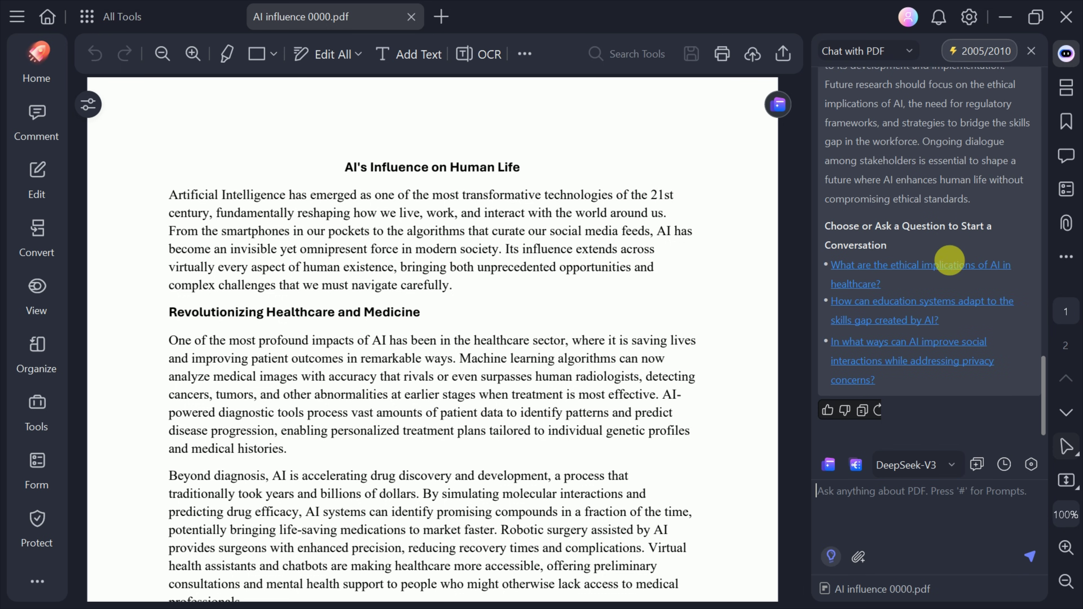
pyautogui.scroll(5, 960, 296)
pyautogui.scroll(5, 965, 301)
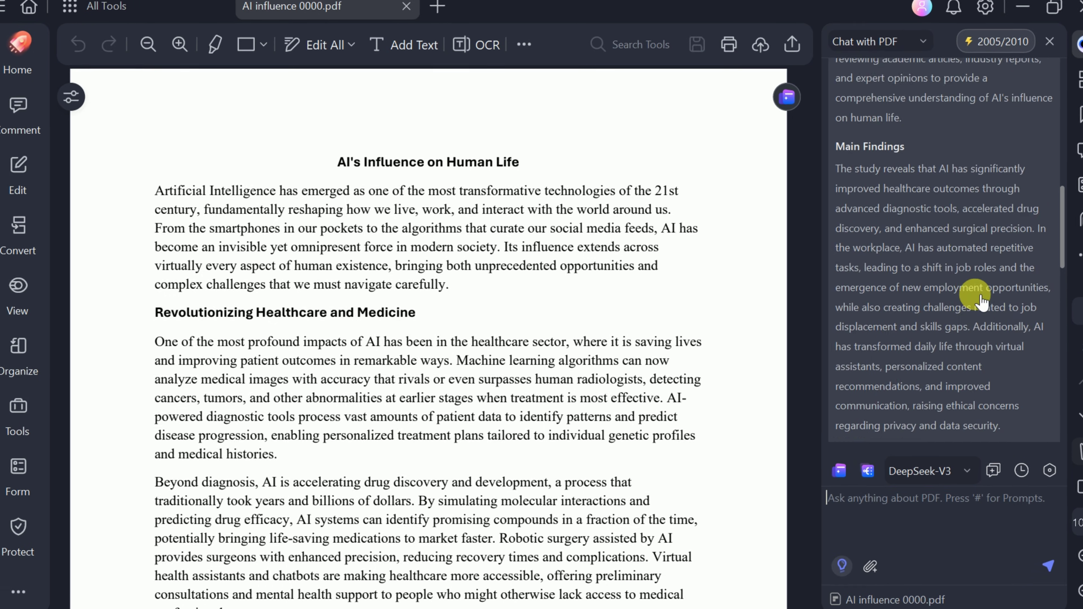
pyautogui.scroll(5, 994, 299)
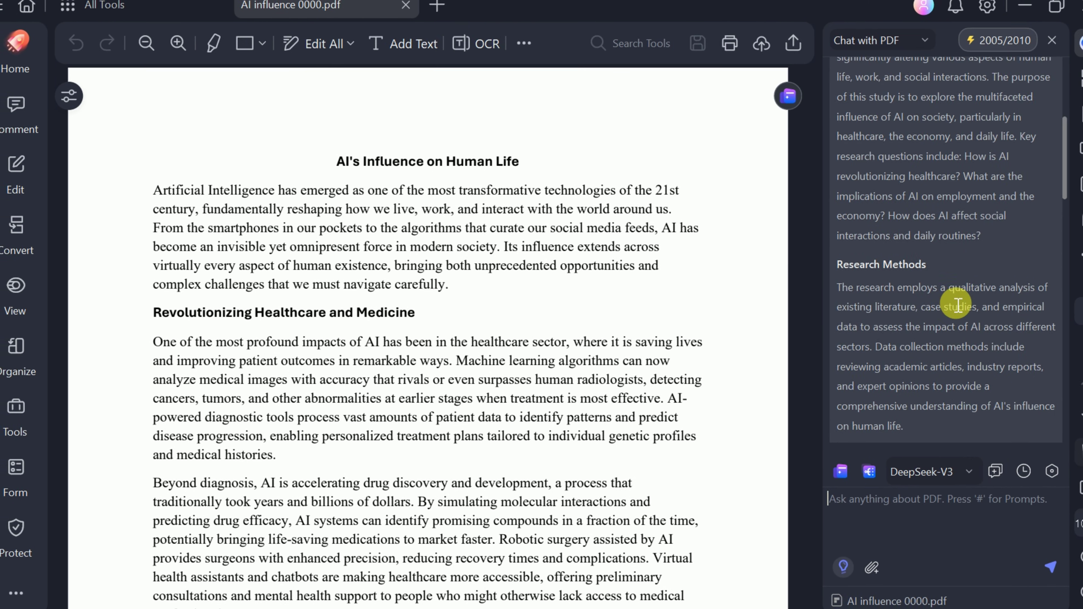
pyautogui.scroll(5, 958, 304)
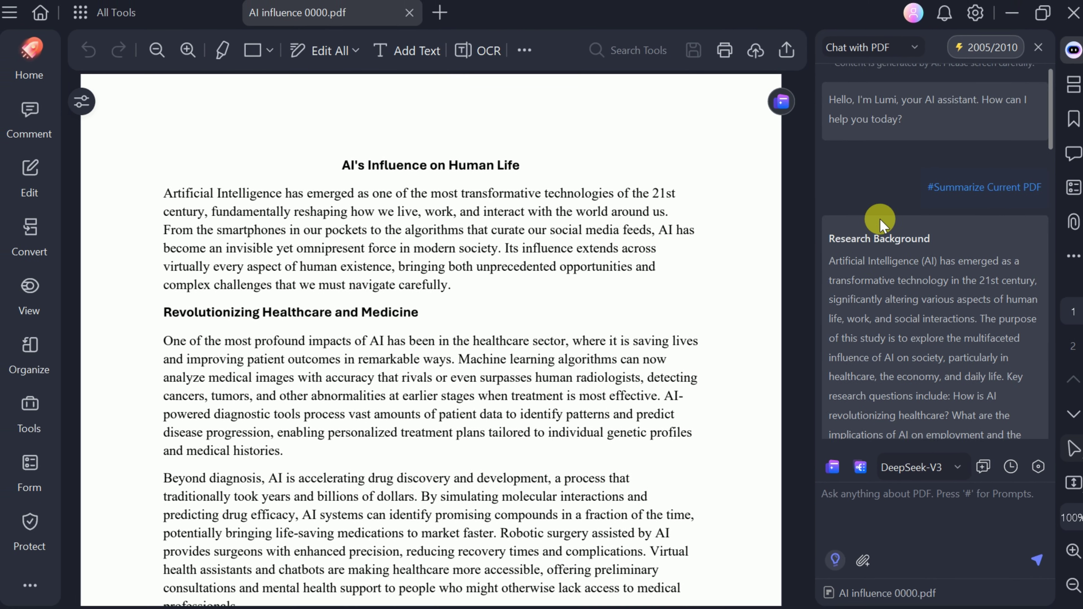
pyautogui.scroll(-10, 880, 224)
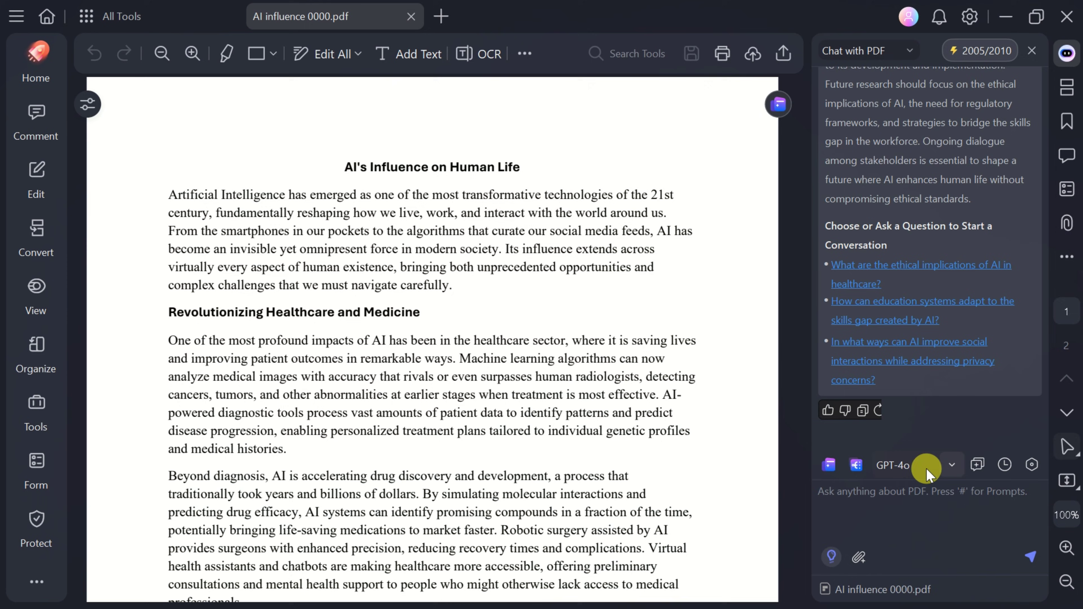
# Switch the chat model to GPT-4o-mini and ask about the ethical implications of AI in healthcare.
pyautogui.click(922, 466)
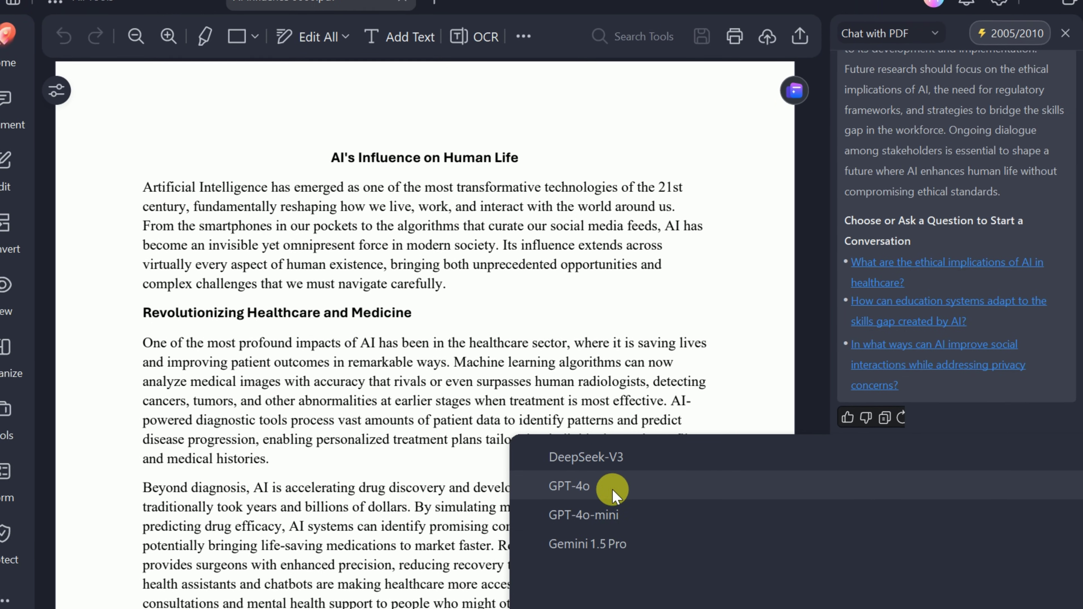
pyautogui.click(613, 495)
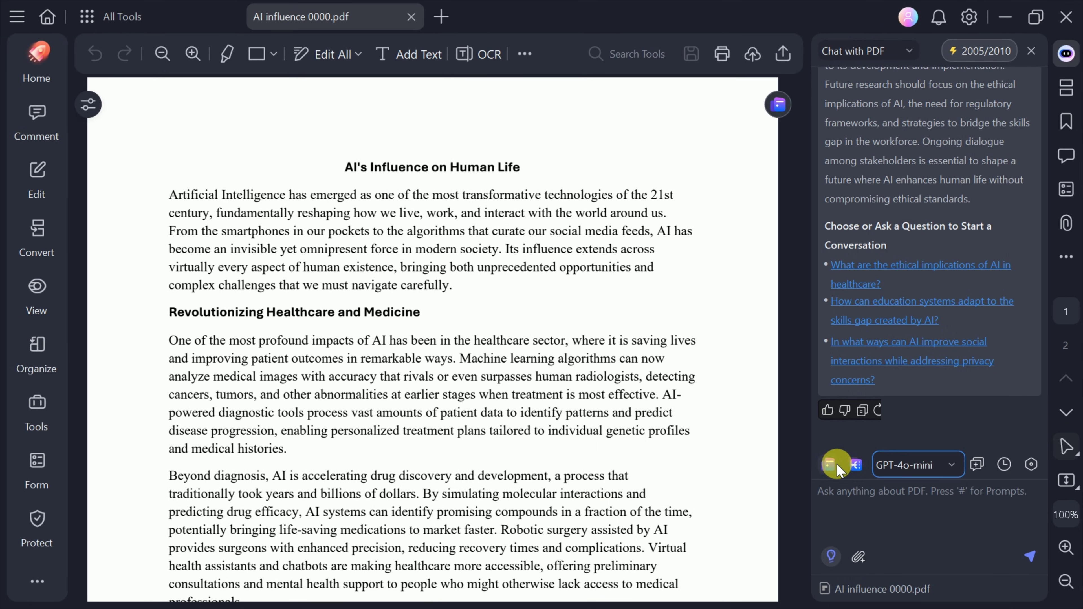
pyautogui.click(883, 276)
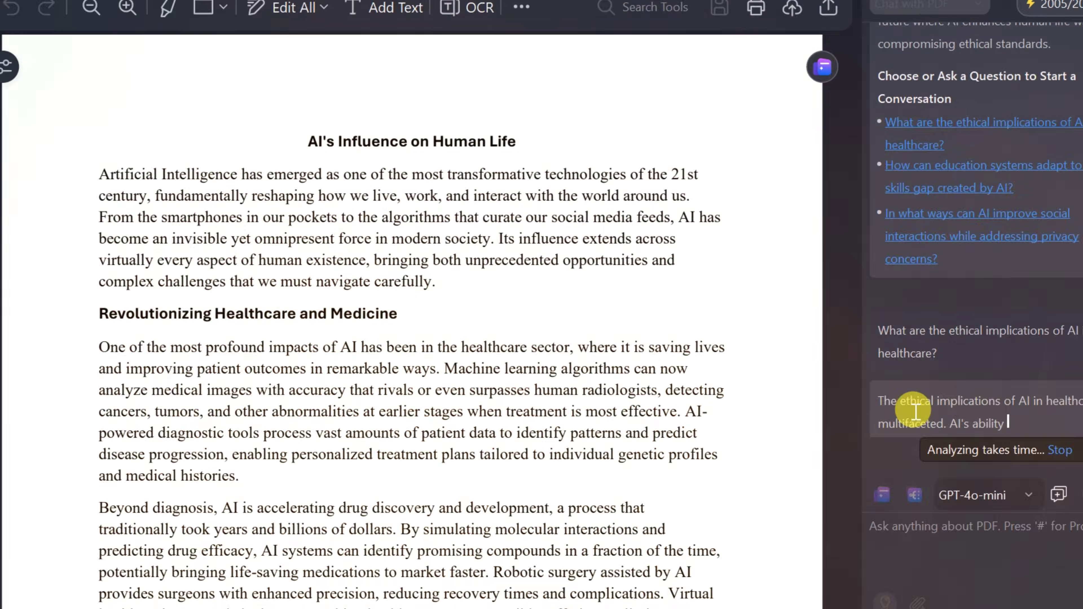
# Check the PDF passages cited as sources 1.1, 1.2 and 1.3.
pyautogui.scroll(3, 888, 328)
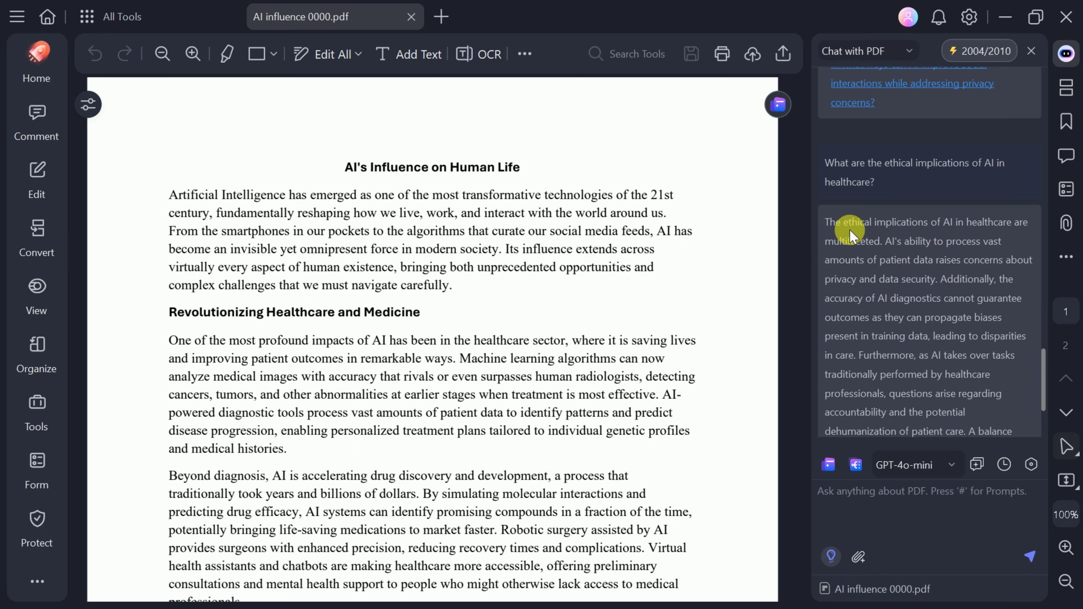
pyautogui.scroll(-2, 869, 235)
pyautogui.scroll(-2, 926, 255)
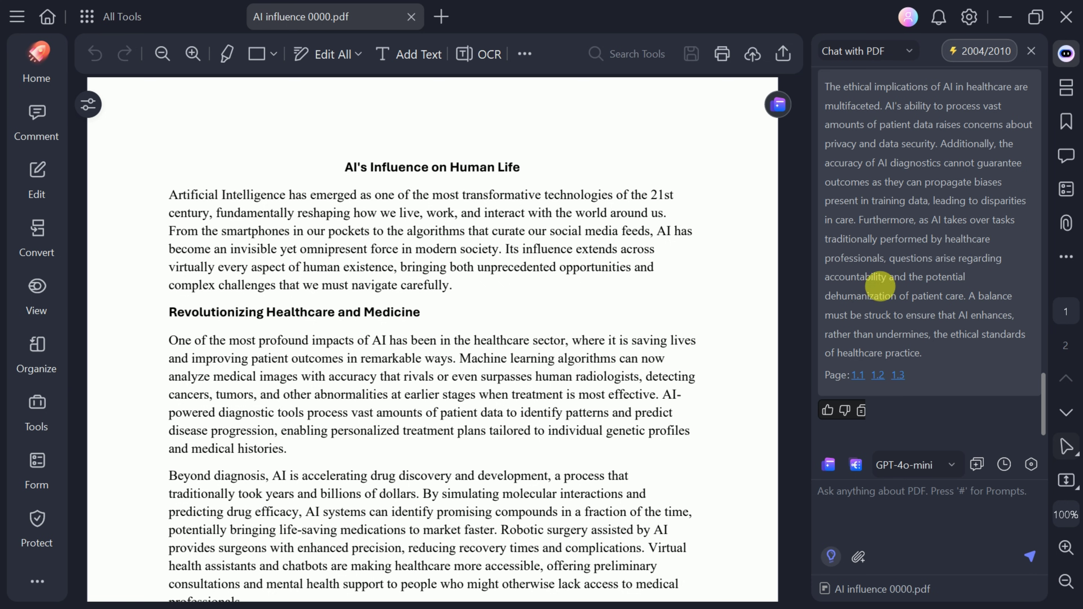
pyautogui.click(858, 375)
pyautogui.click(878, 376)
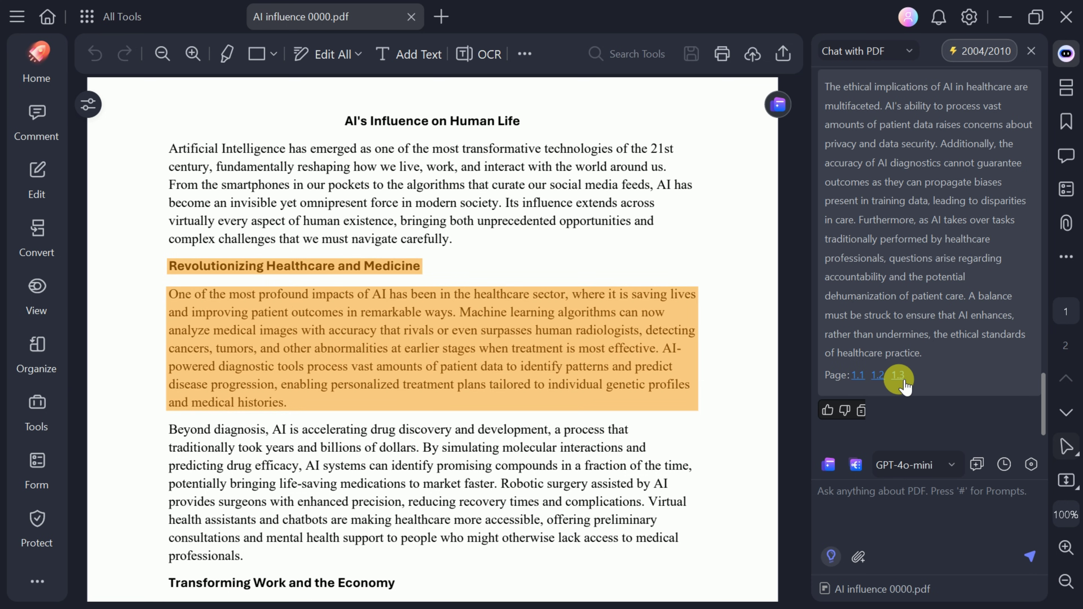
pyautogui.click(899, 375)
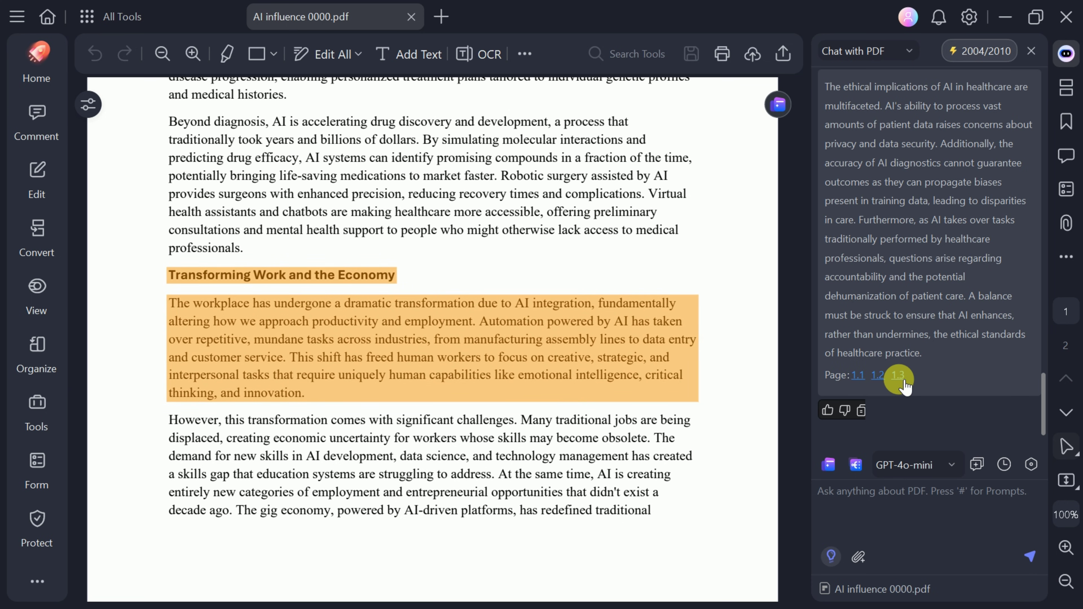
# Type 'Input your own prompt' and add The Rise of Intelligent Machines 033 and another PDF to the chat.
pyautogui.click(843, 531)
pyautogui.write('Input your own prompt')
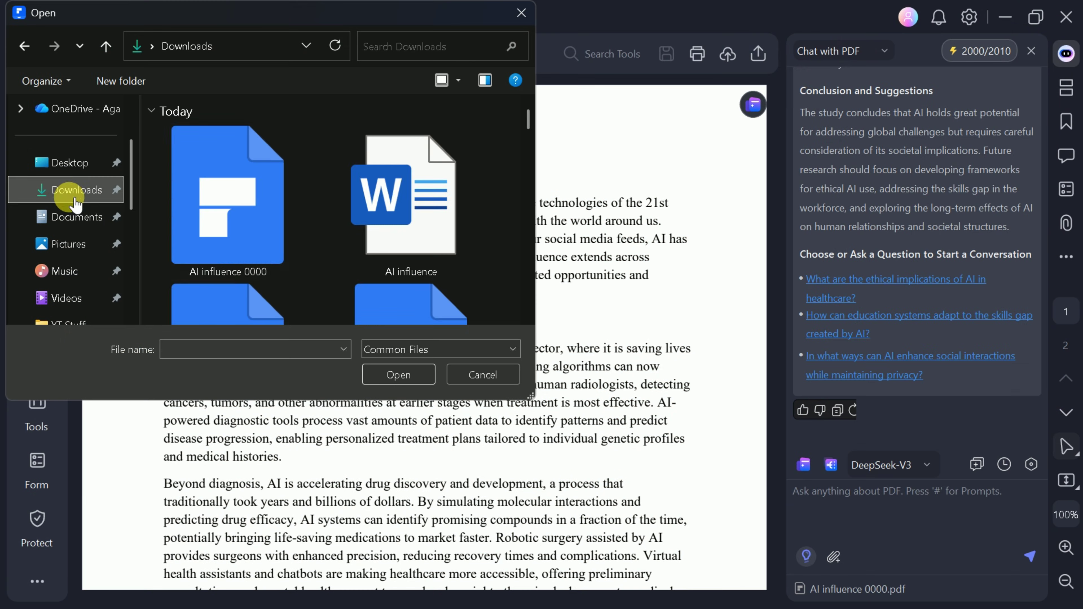
pyautogui.keyDown('ctrl'); pyautogui.click(245, 194); pyautogui.keyUp('ctrl')
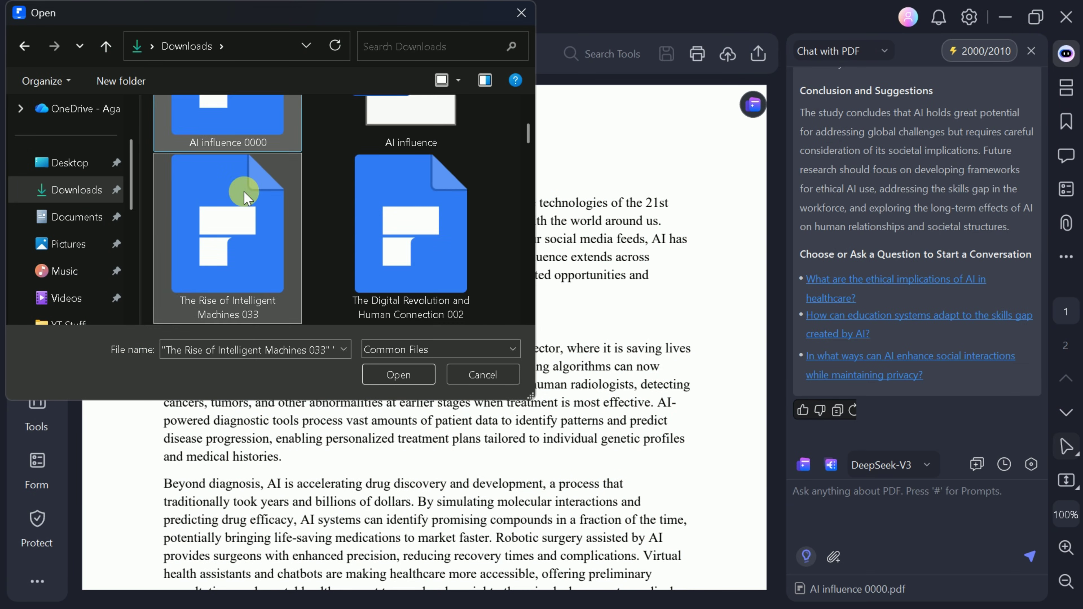
pyautogui.scroll(-3, 256, 196)
pyautogui.keyDown('ctrl'); pyautogui.click(263, 196); pyautogui.keyUp('ctrl')
pyautogui.scroll(-2, 263, 197)
pyautogui.click(424, 370)
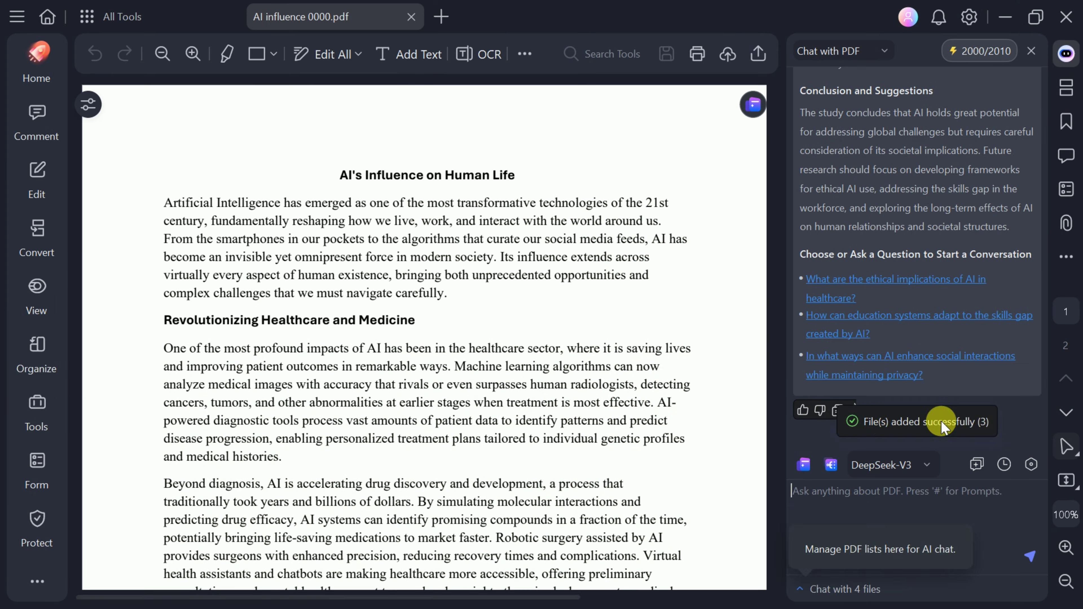
pyautogui.click(832, 595)
pyautogui.click(849, 504)
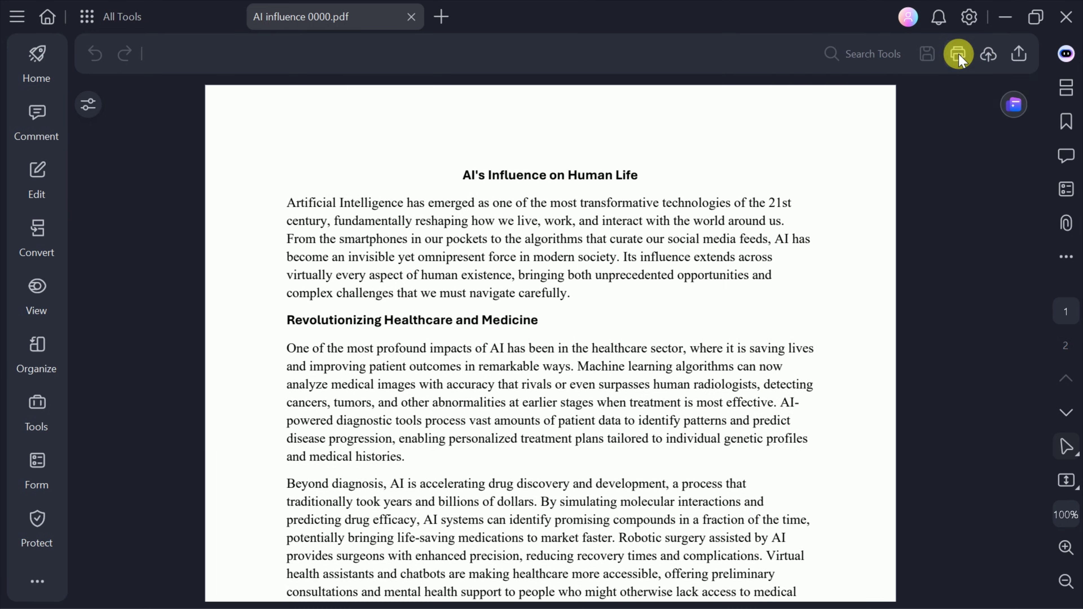
# Open AI Translate and browse its source and target language lists.
pyautogui.moveTo(1075, 55)
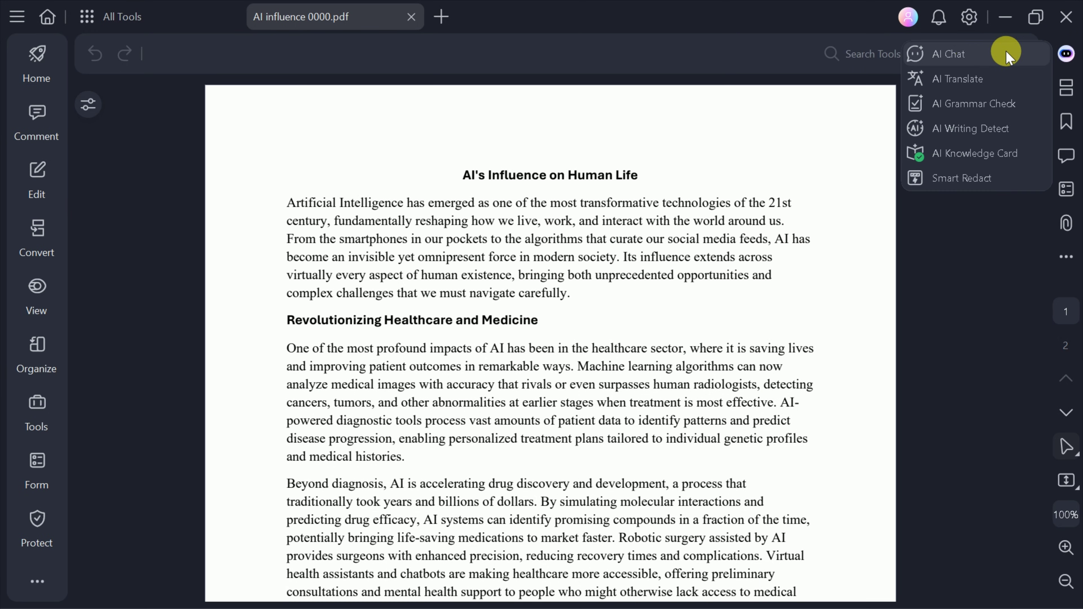
pyautogui.click(965, 80)
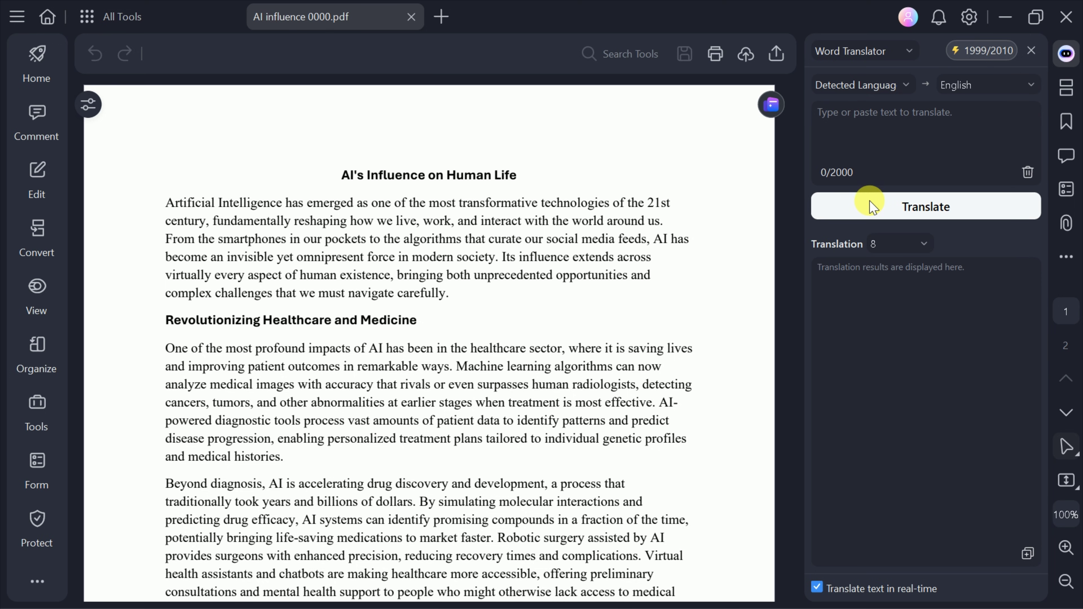
pyautogui.click(896, 87)
pyautogui.click(958, 85)
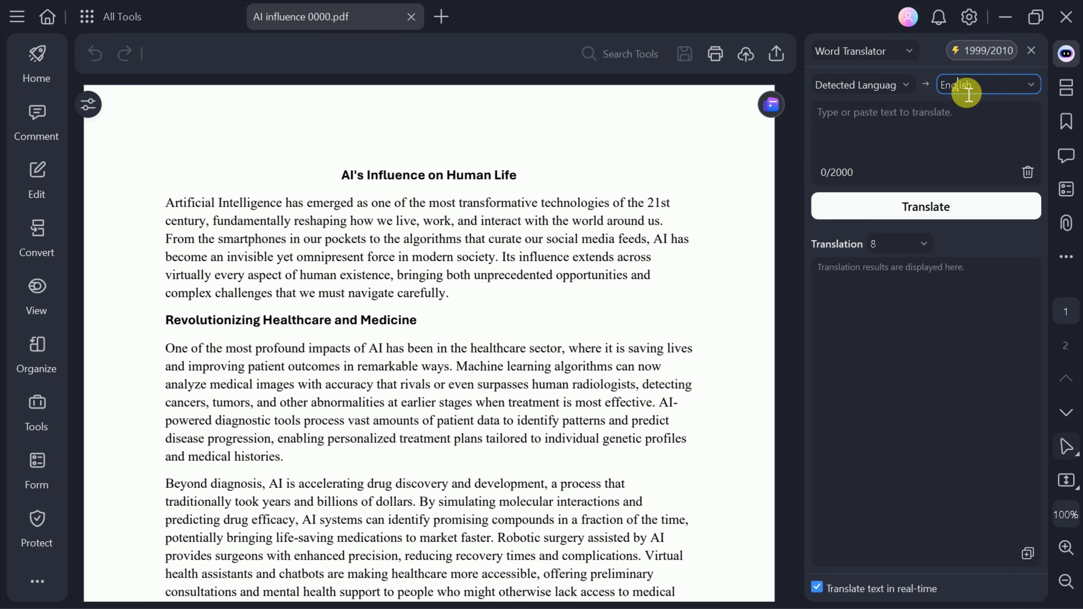
pyautogui.click(1034, 83)
pyautogui.scroll(-10, 995, 194)
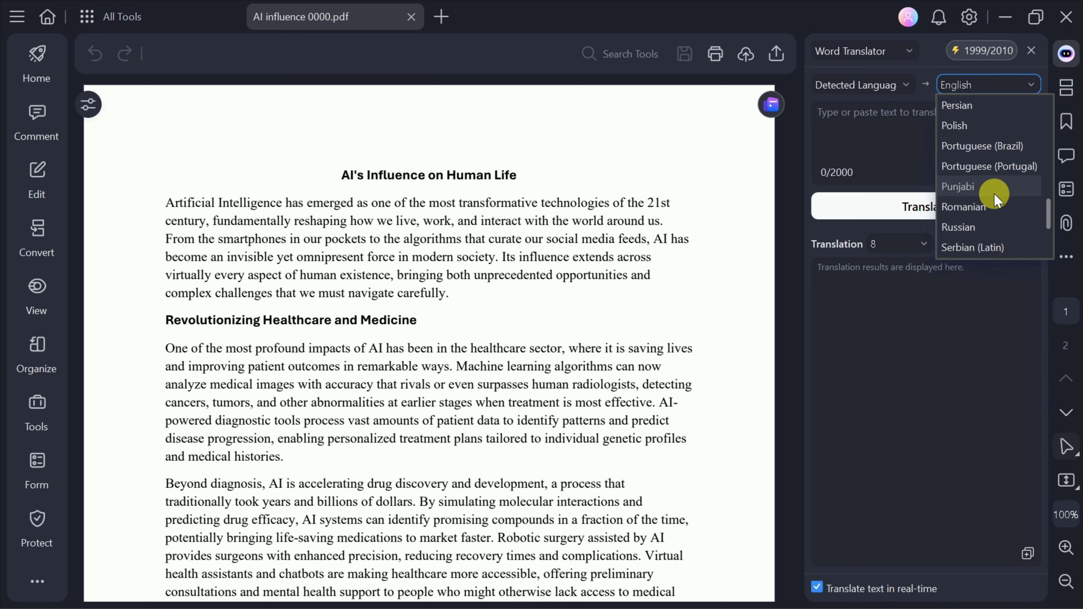
pyautogui.scroll(-1, 995, 194)
pyautogui.scroll(1, 998, 196)
pyautogui.scroll(3, 1001, 209)
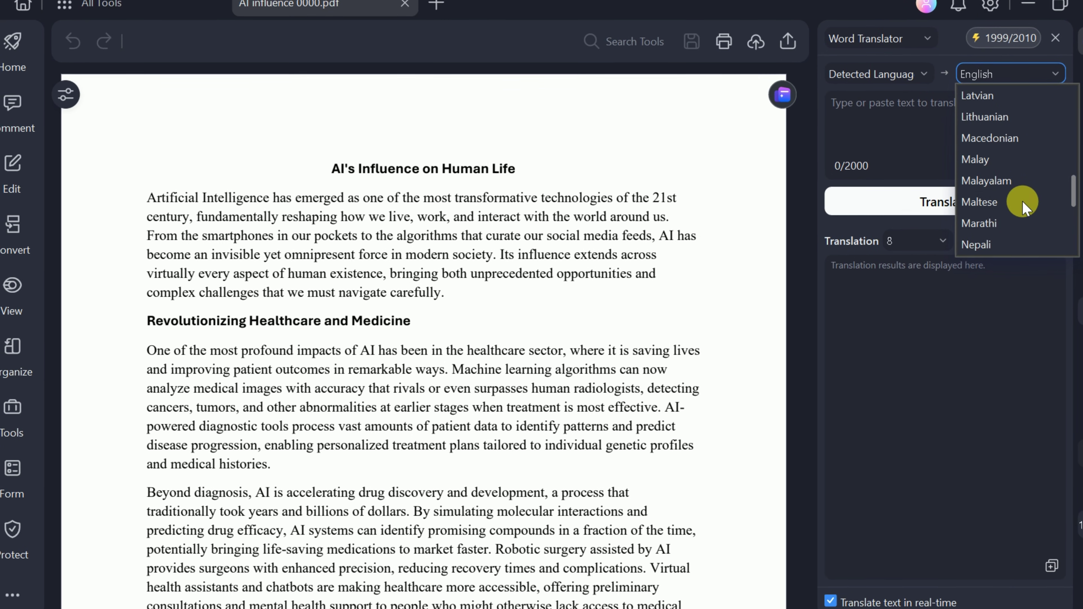
pyautogui.scroll(7, 1022, 205)
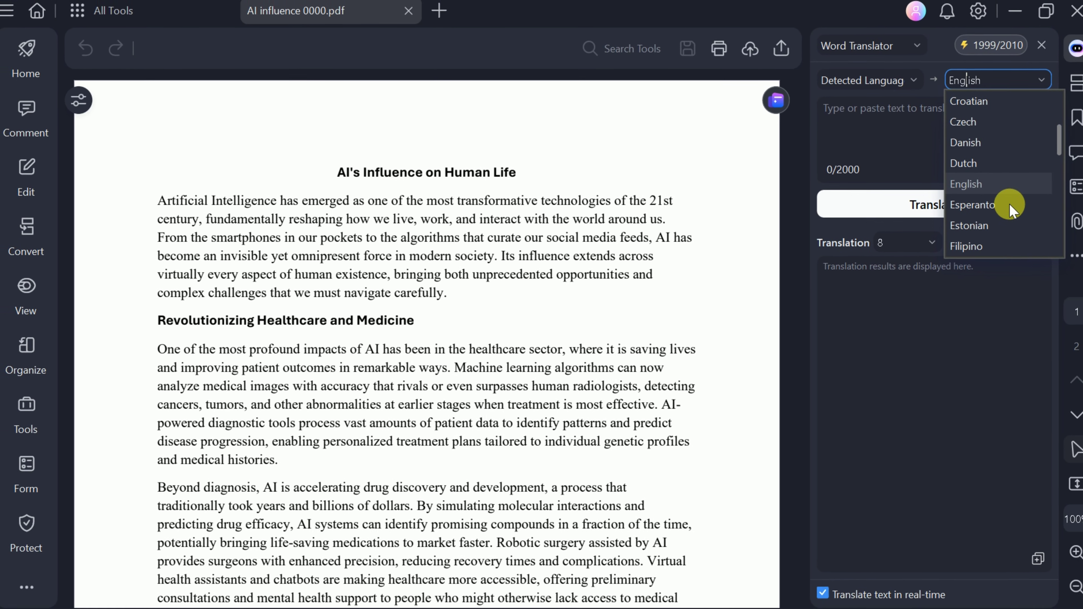
pyautogui.scroll(5, 1013, 207)
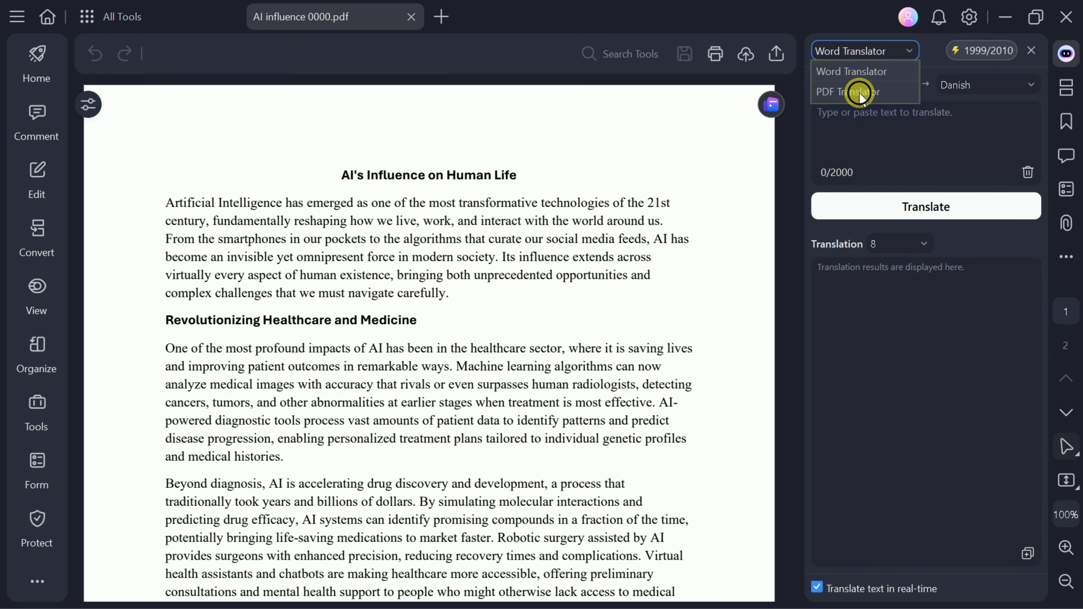
# Translate the whole PDF professionally into Danish with original text alongside, and open the result.
pyautogui.click(887, 89)
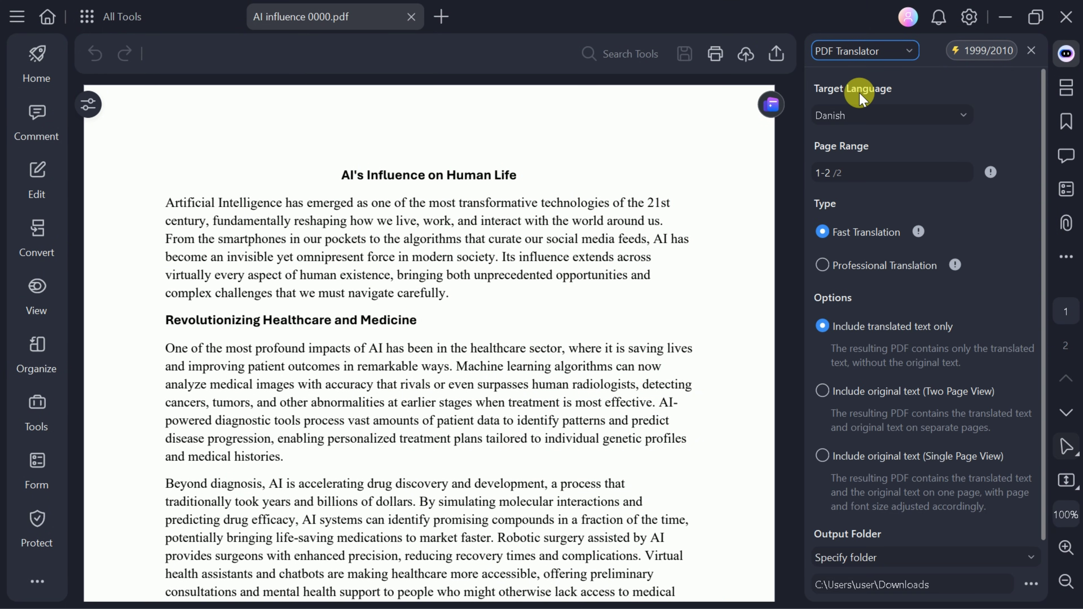
pyautogui.click(879, 115)
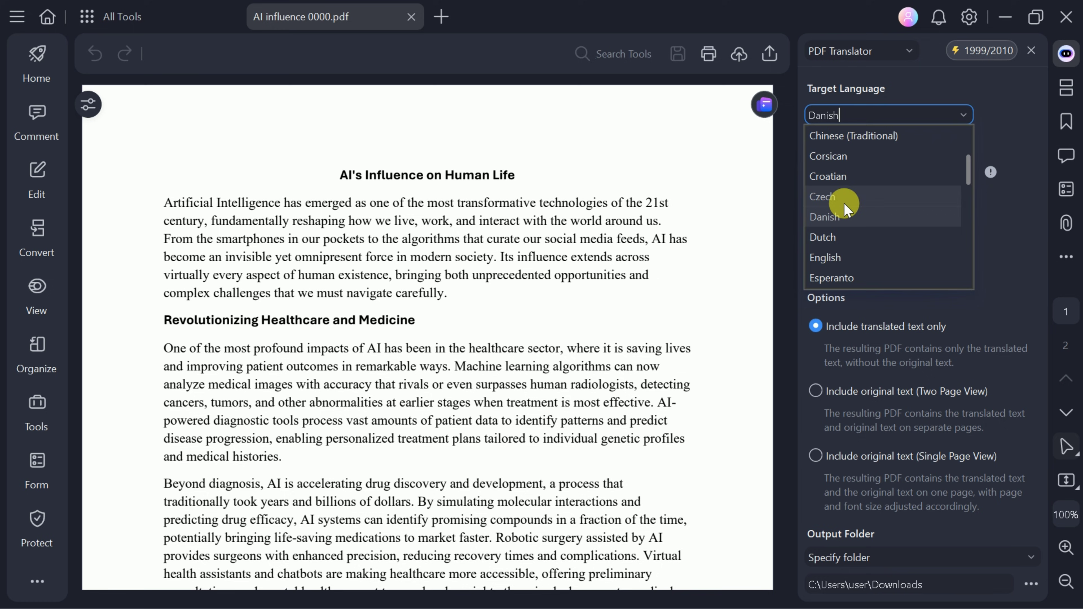
pyautogui.click(847, 215)
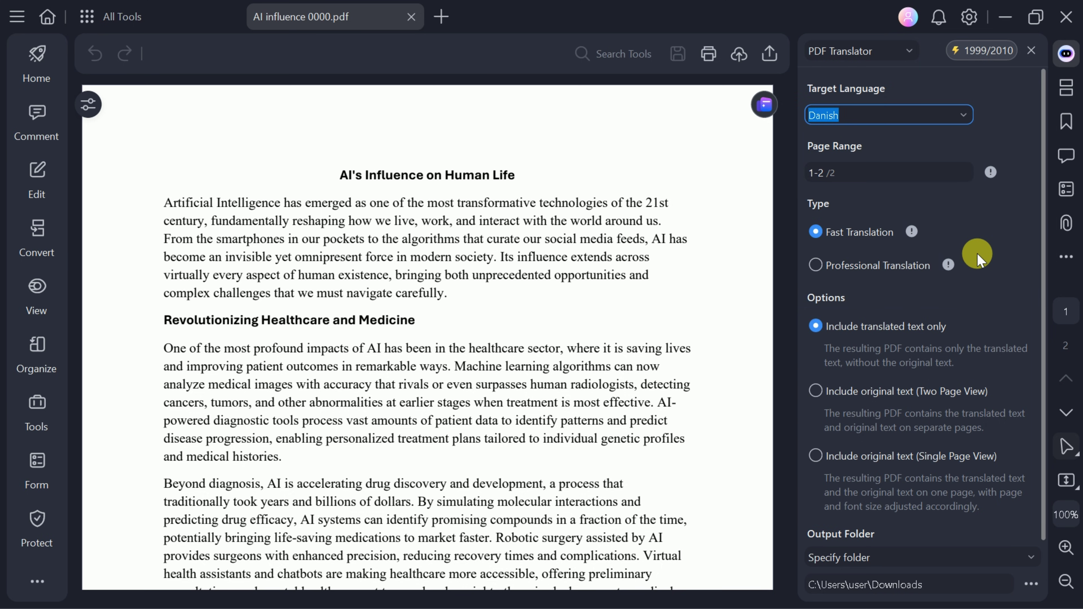
pyautogui.click(815, 266)
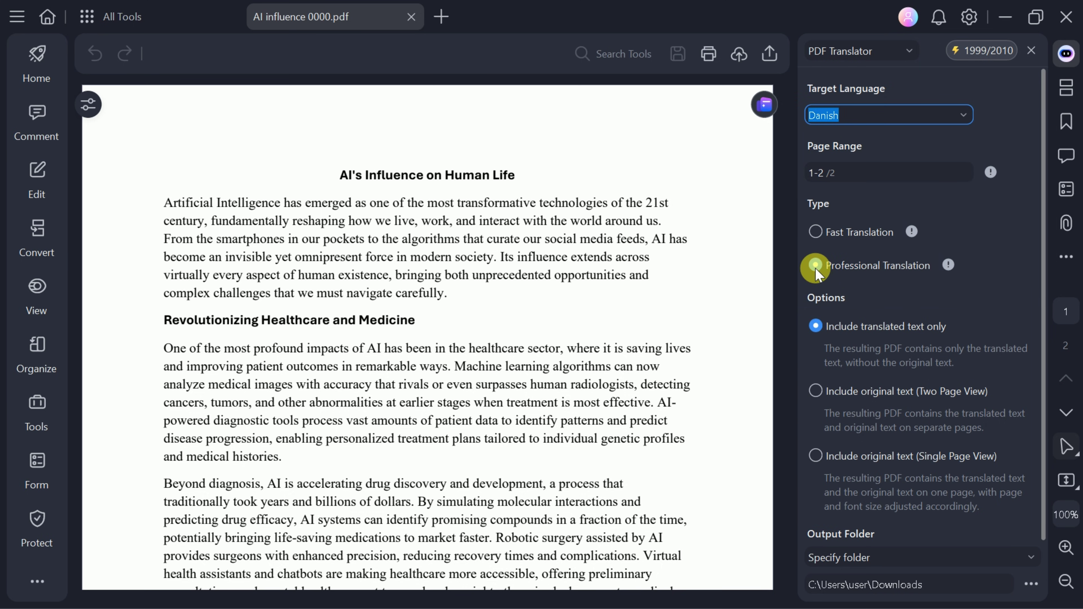
pyautogui.scroll(-2, 933, 230)
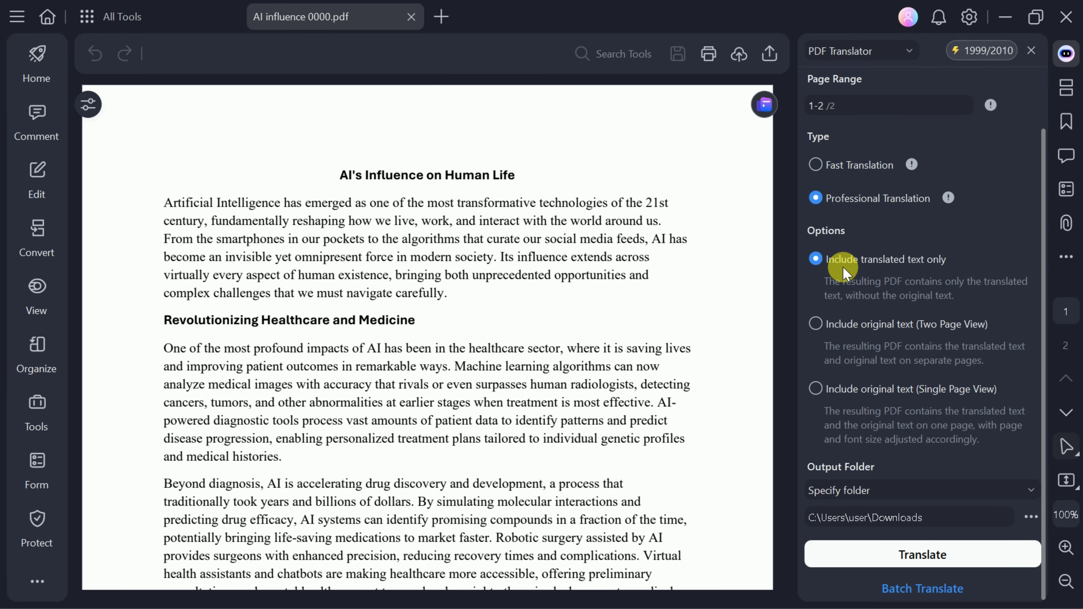
pyautogui.click(819, 390)
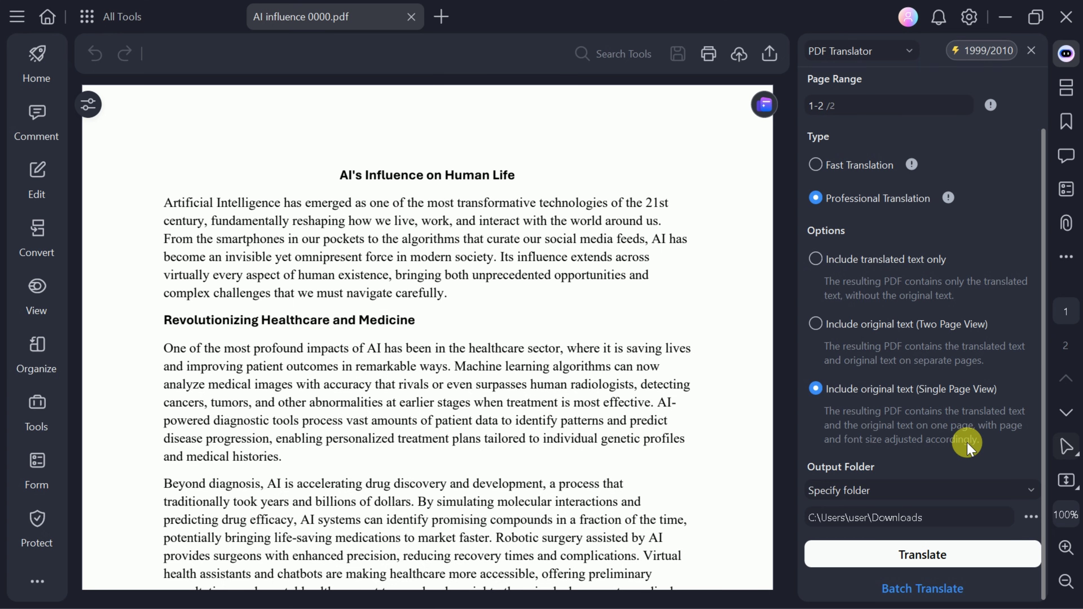
pyautogui.click(923, 557)
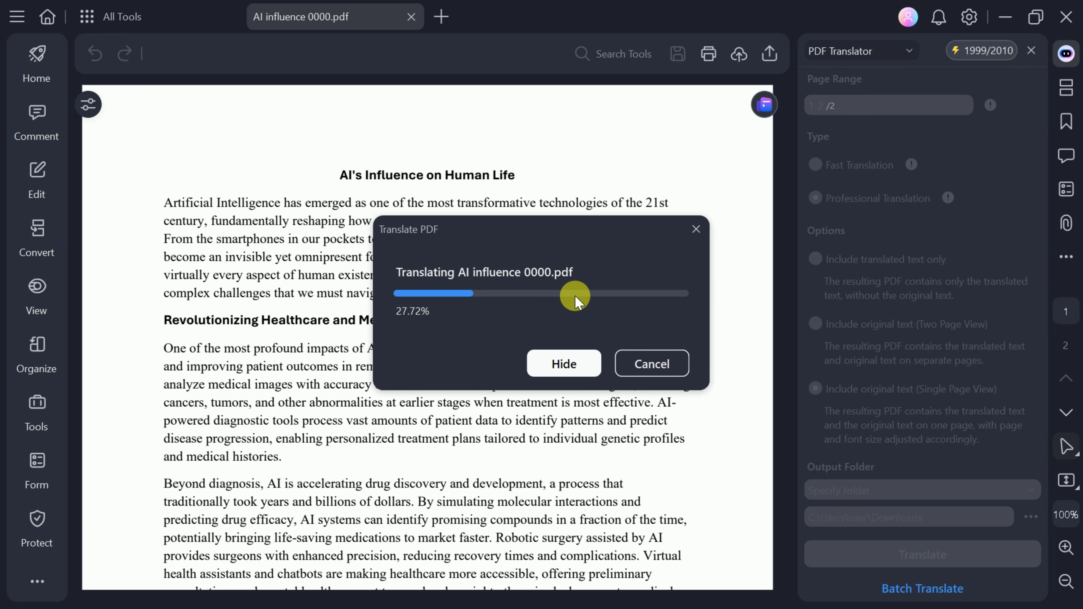
pyautogui.click(636, 378)
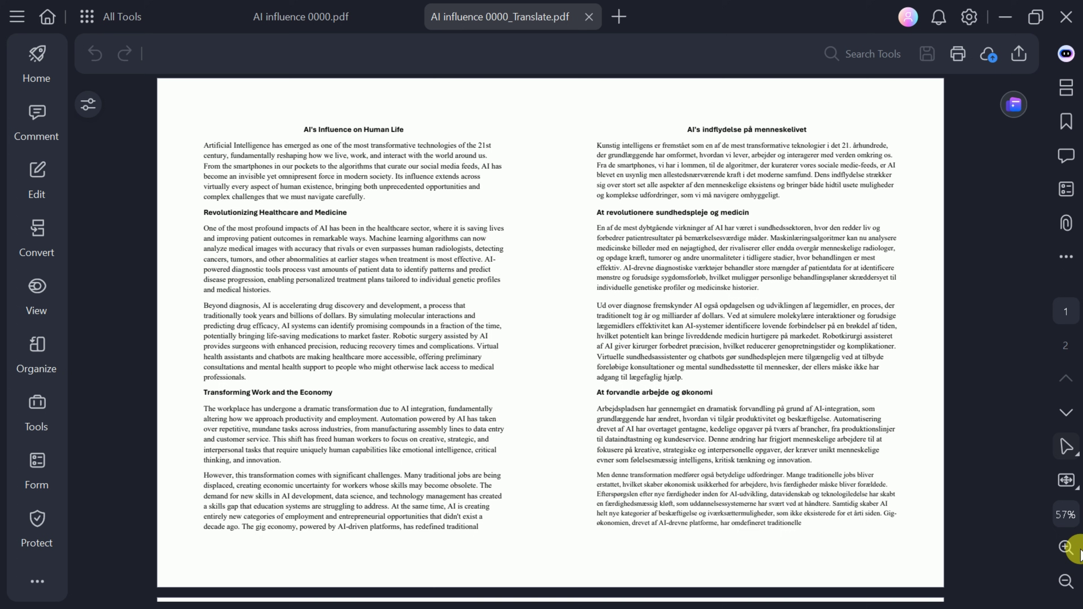
pyautogui.click(1066, 549)
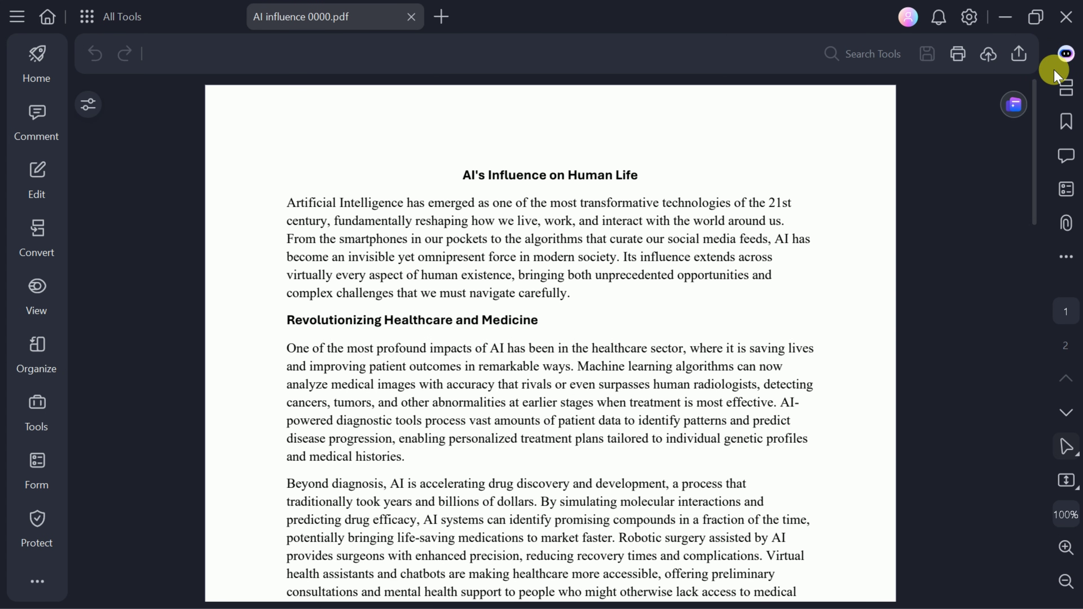
# Run a PDF Grammar Check on AI influence 0000.pdf and review the GrammarCheck copy.
pyautogui.click(1066, 55)
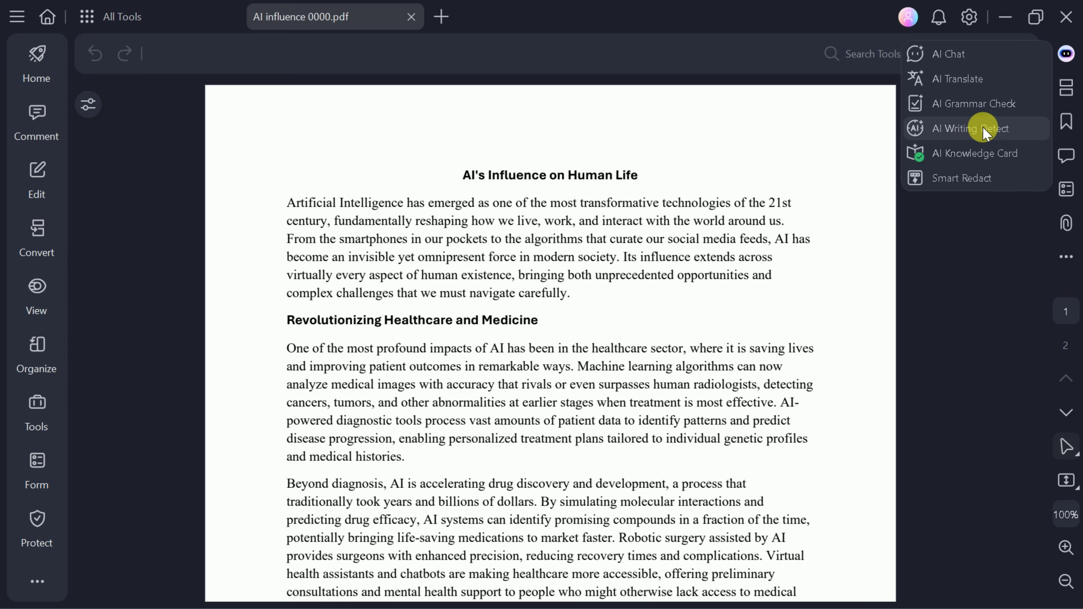
pyautogui.click(955, 107)
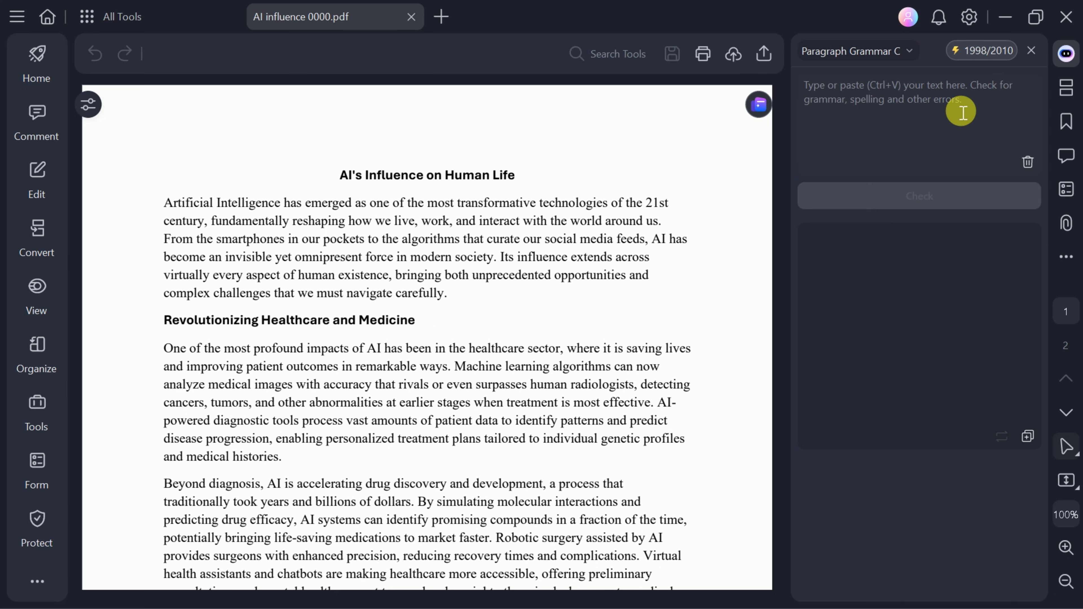
pyautogui.click(849, 52)
pyautogui.click(849, 91)
pyautogui.click(910, 229)
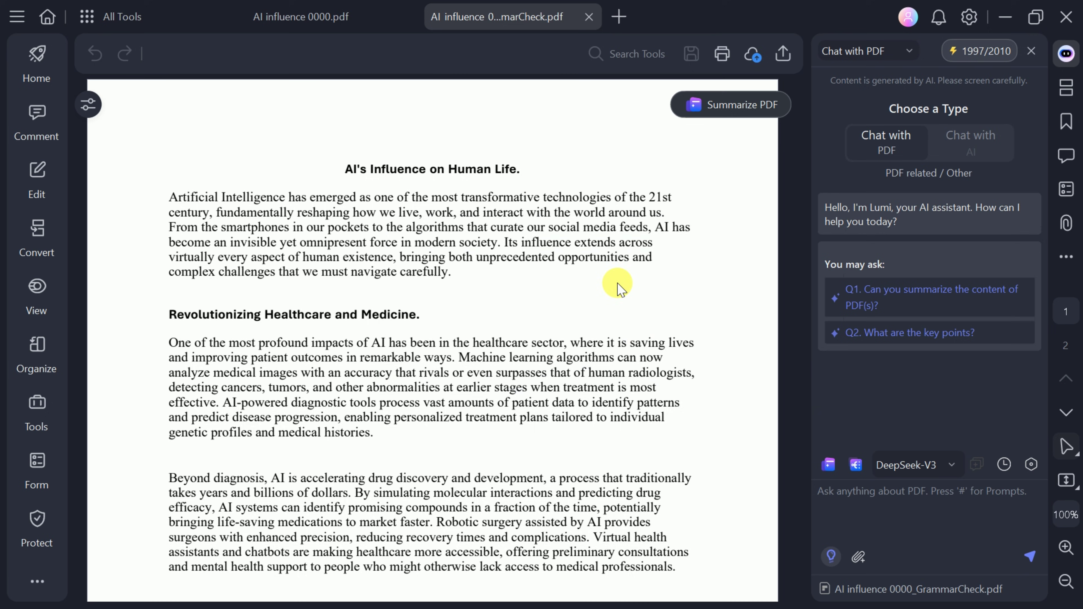
pyautogui.scroll(-2, 599, 371)
pyautogui.scroll(2, 599, 371)
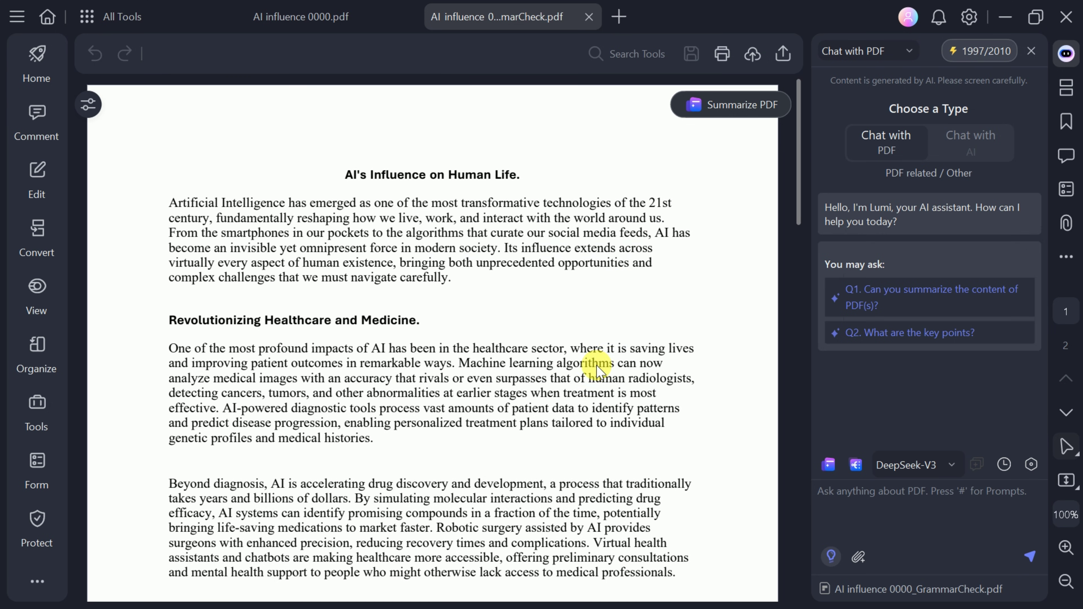
pyautogui.scroll(-5, 606, 354)
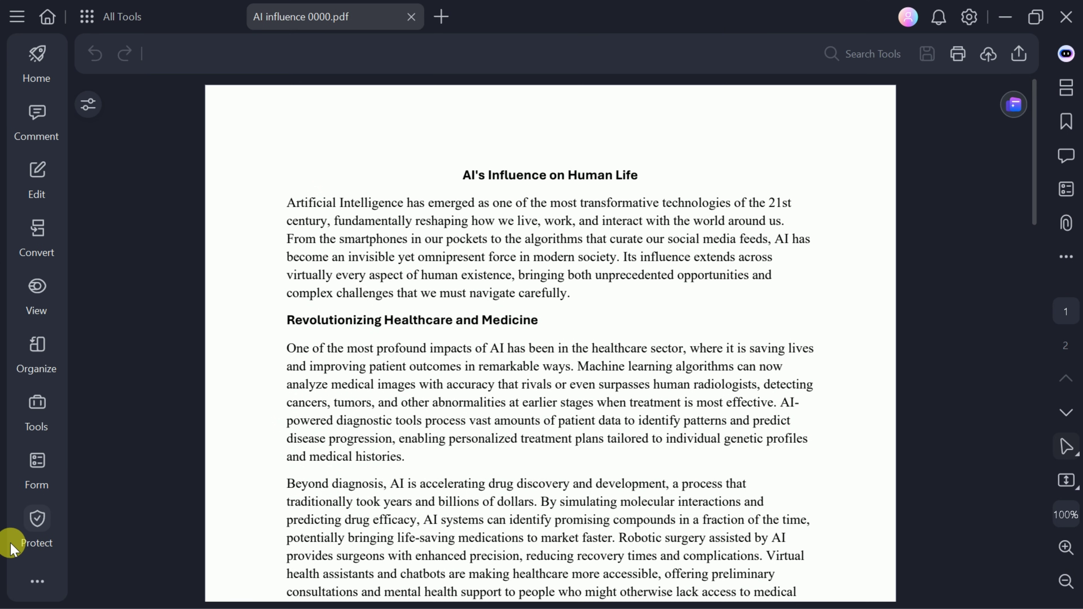
# Open Smart Redact from the Protect options and expand the Sensitive data rule group.
pyautogui.click(28, 517)
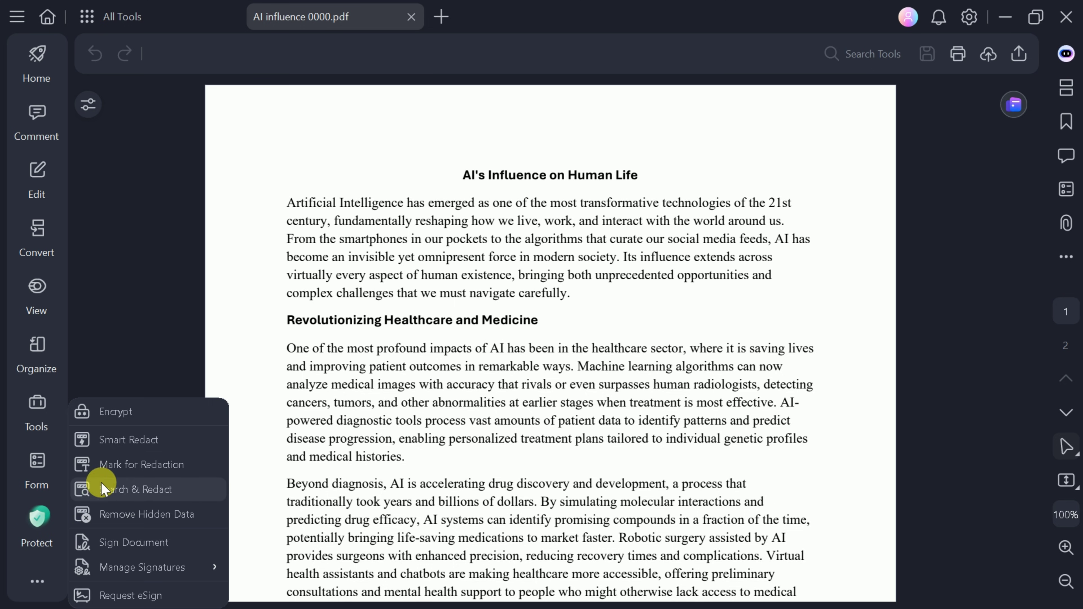
pyautogui.click(123, 444)
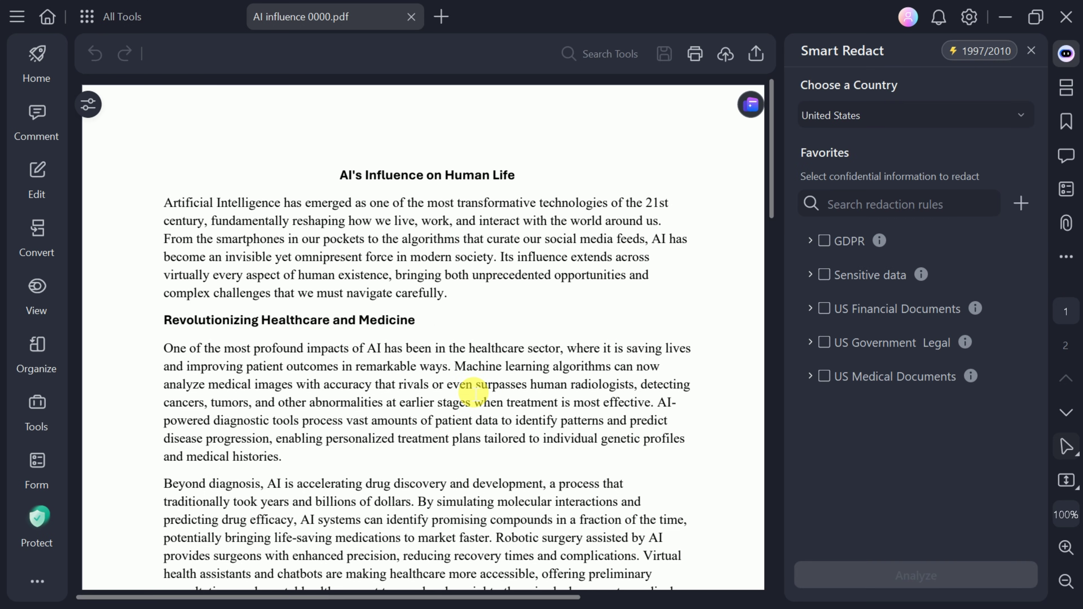
pyautogui.click(873, 212)
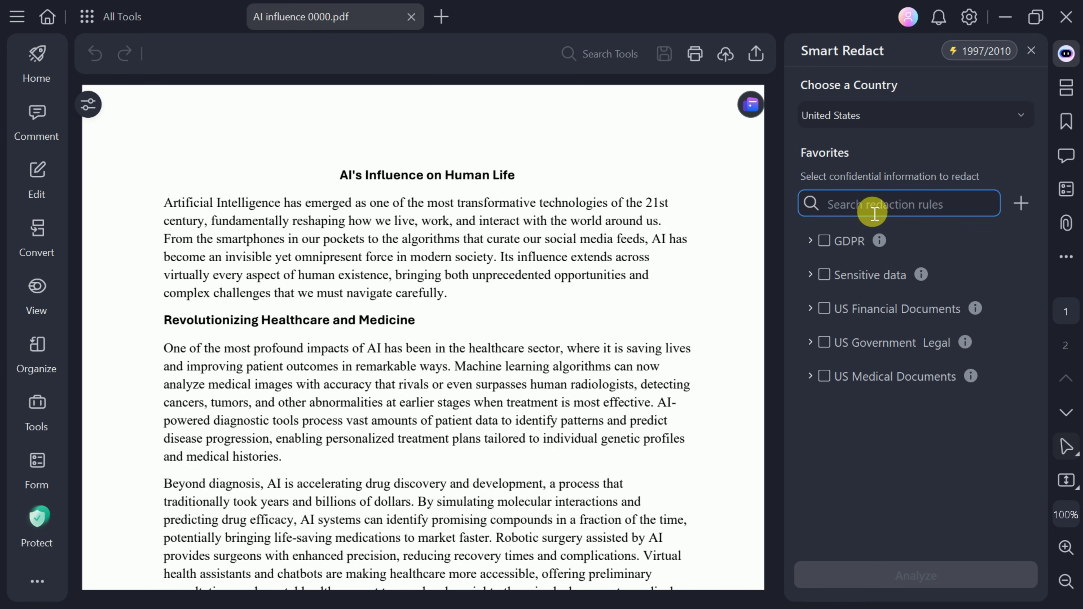
pyautogui.click(810, 242)
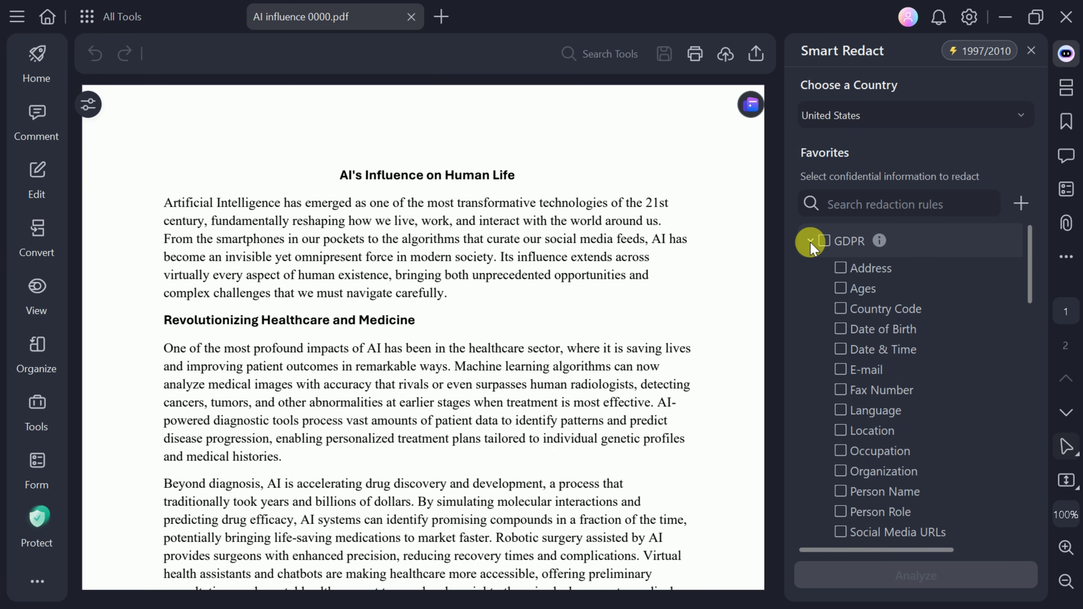
pyautogui.click(811, 242)
pyautogui.click(816, 276)
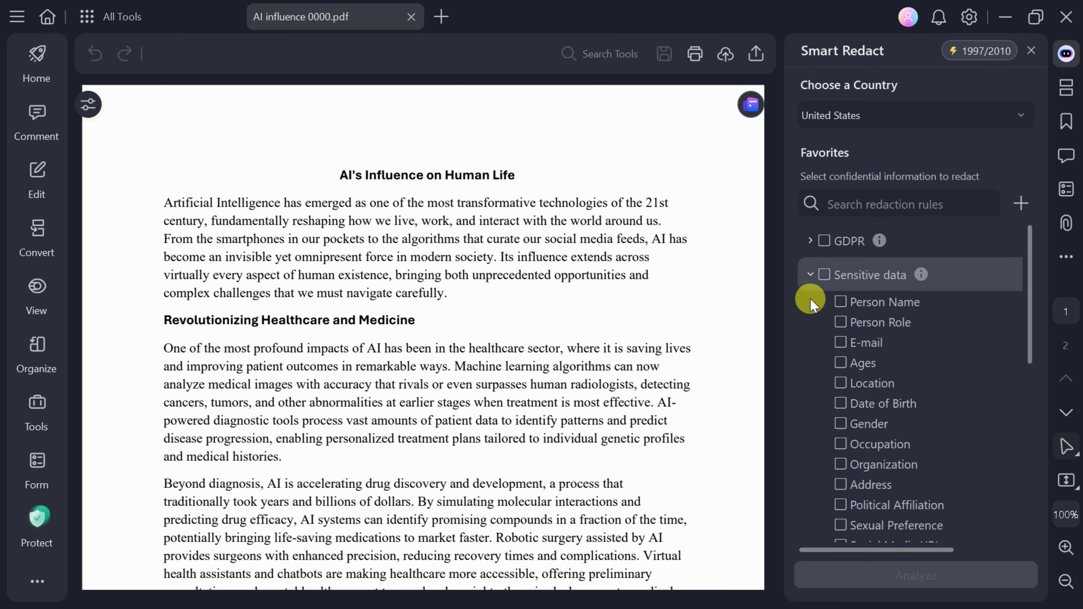
pyautogui.click(811, 274)
pyautogui.click(811, 274)
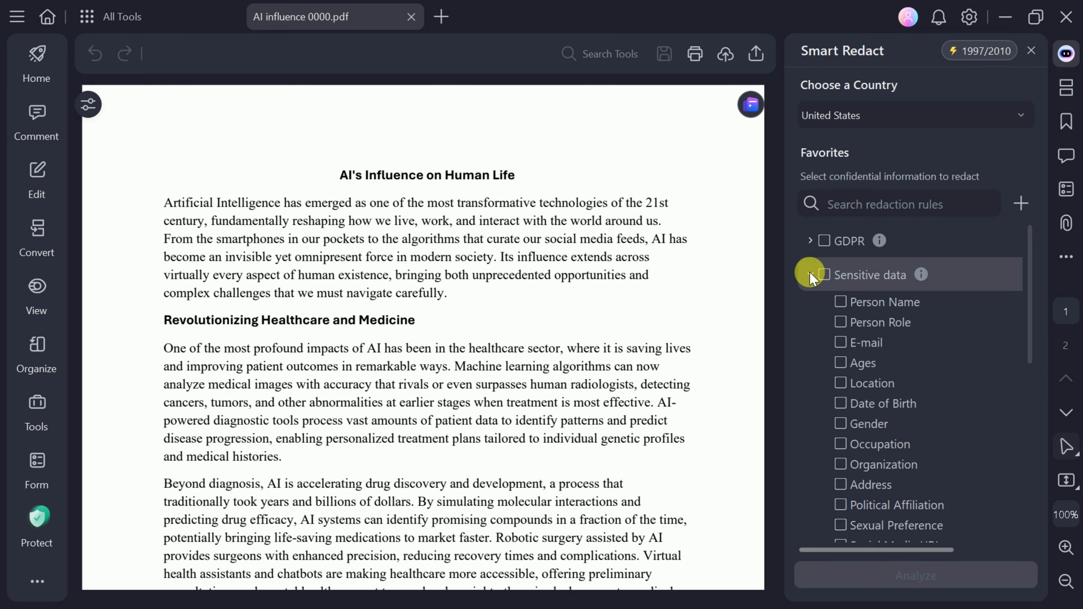
pyautogui.scroll(-15, 648, 314)
pyautogui.scroll(2, 314, 401)
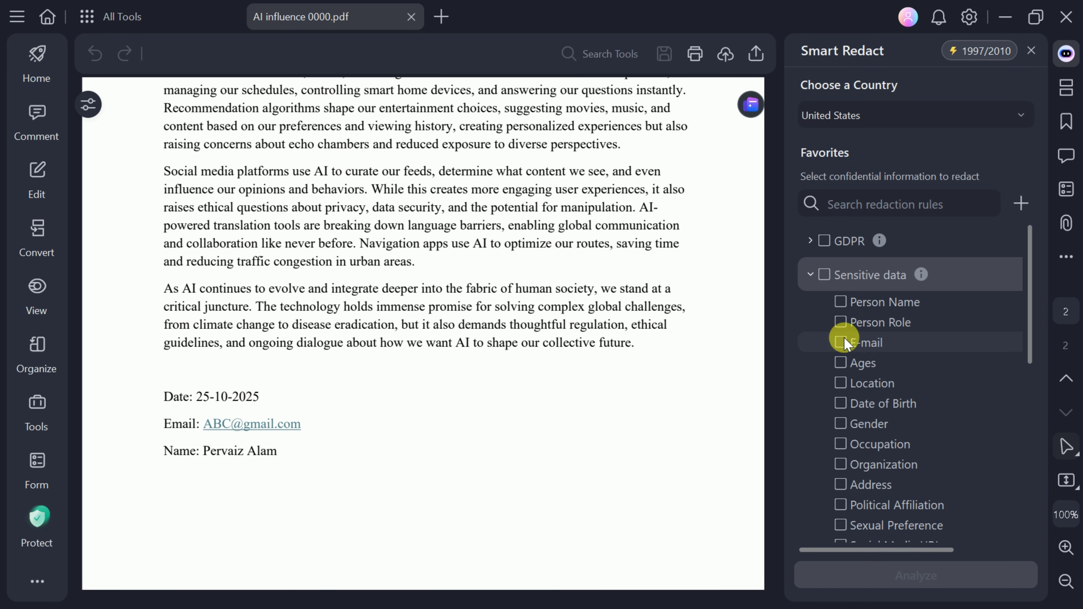
# Mark e-mail addresses and organizations, analyze, and permanently redact all three found items.
pyautogui.click(841, 342)
pyautogui.click(841, 464)
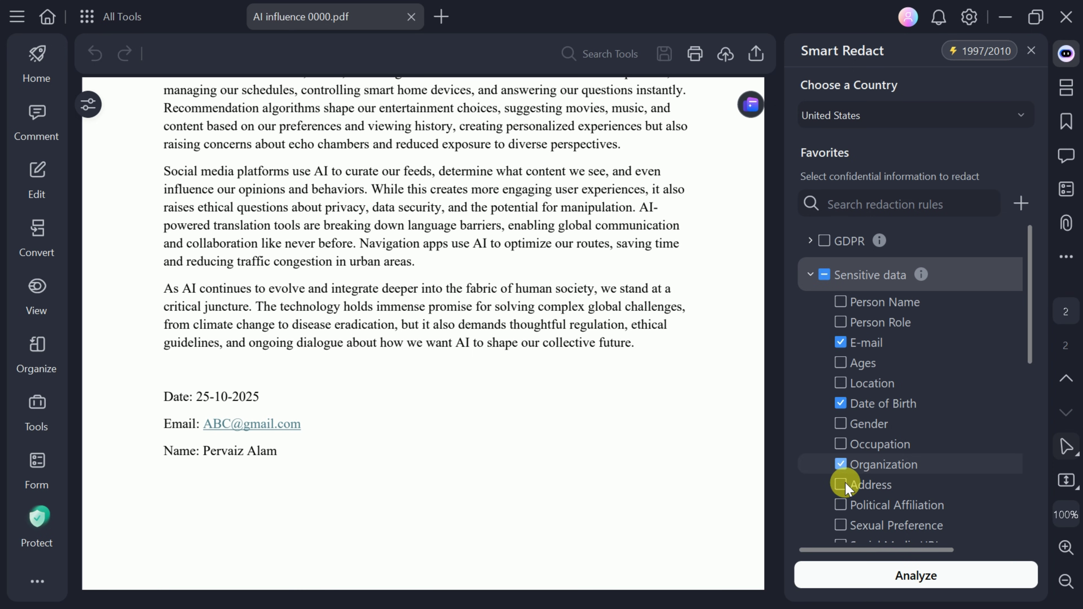
pyautogui.click(903, 576)
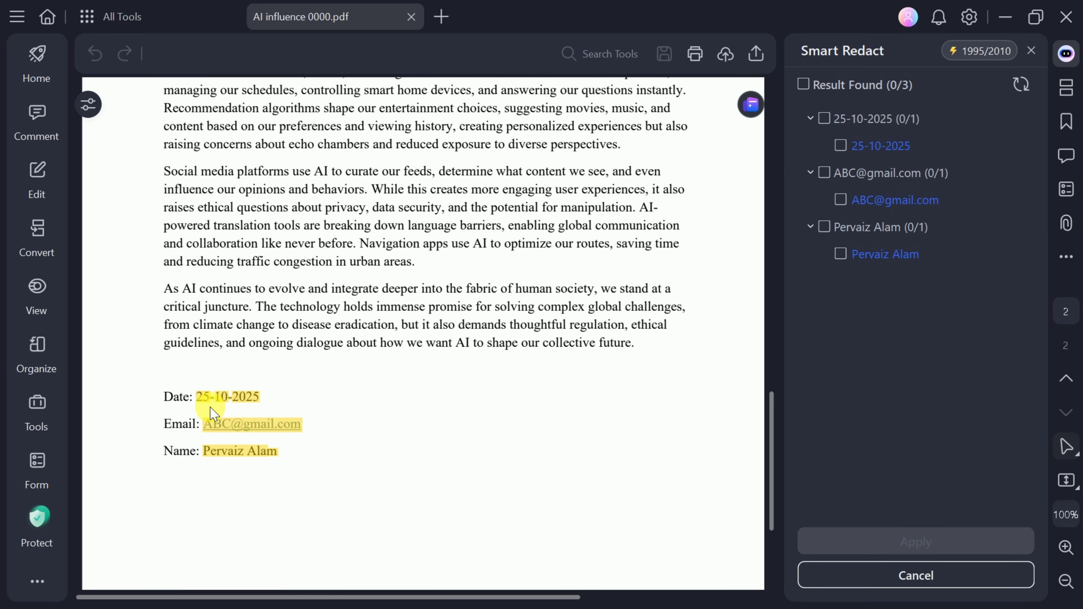
pyautogui.click(804, 84)
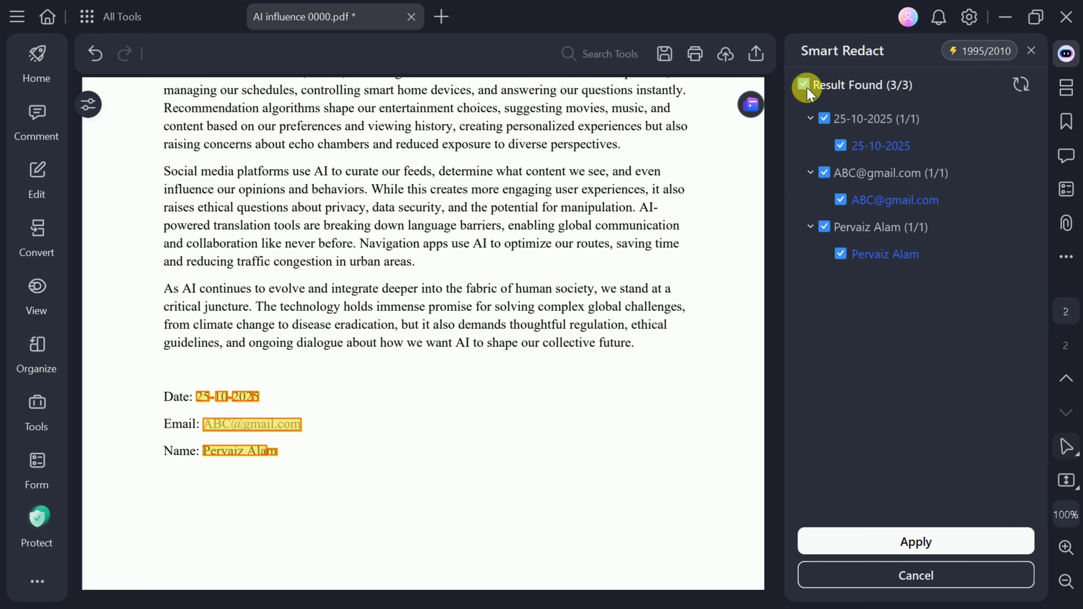
pyautogui.click(915, 543)
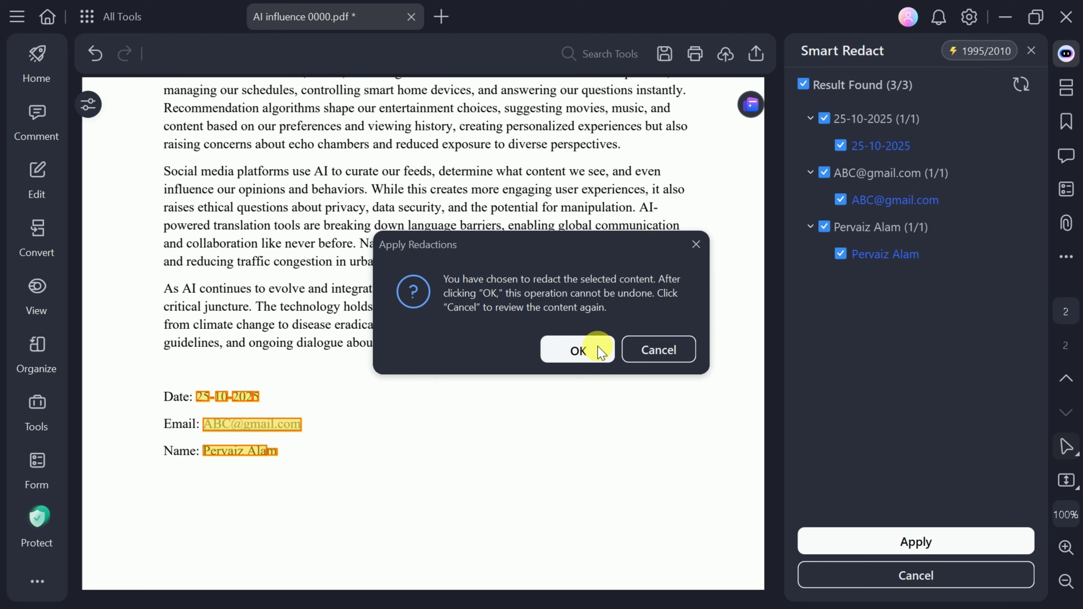
pyautogui.click(600, 351)
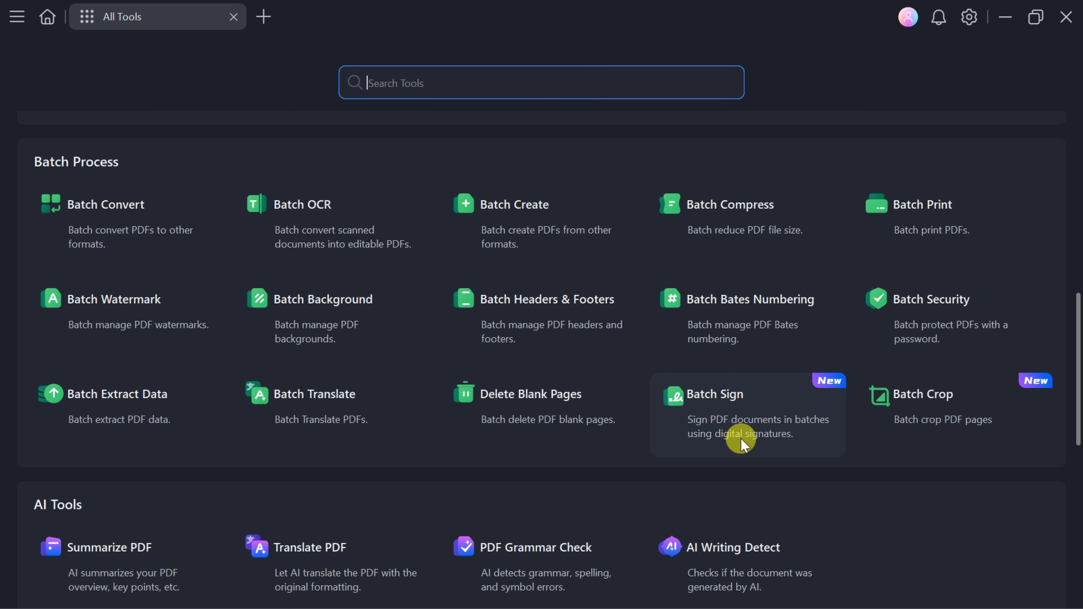
# Add the GrammarCheck, Translate, Digital Revolution and Transformative Power PDFs to Batch Sign.
pyautogui.click(753, 414)
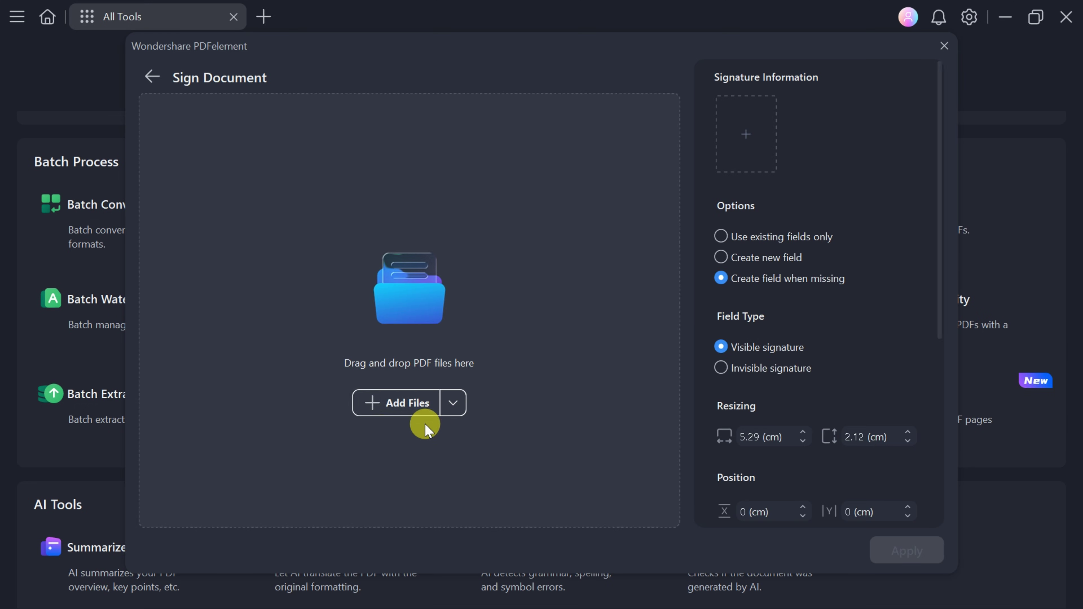
pyautogui.click(387, 402)
pyautogui.click(375, 293)
pyautogui.keyDown('ctrl'); pyautogui.click(503, 295); pyautogui.keyUp('ctrl')
pyautogui.scroll(-5, 427, 295)
pyautogui.keyDown('ctrl'); pyautogui.click(399, 295); pyautogui.keyUp('ctrl')
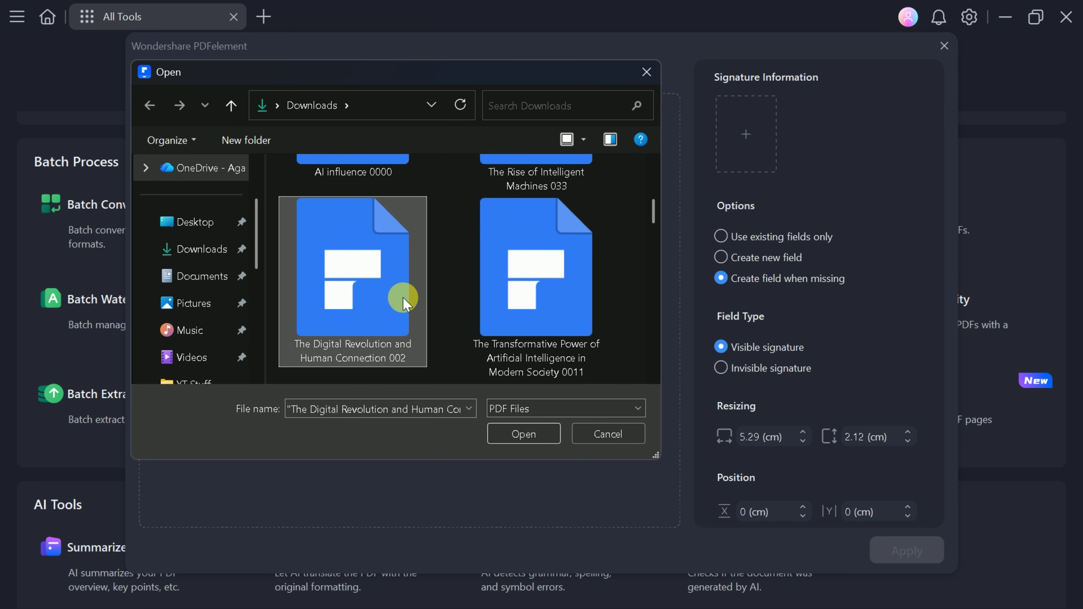
pyautogui.keyDown('ctrl'); pyautogui.click(516, 295); pyautogui.keyUp('ctrl')
pyautogui.scroll(5, 535, 369)
pyautogui.click(526, 432)
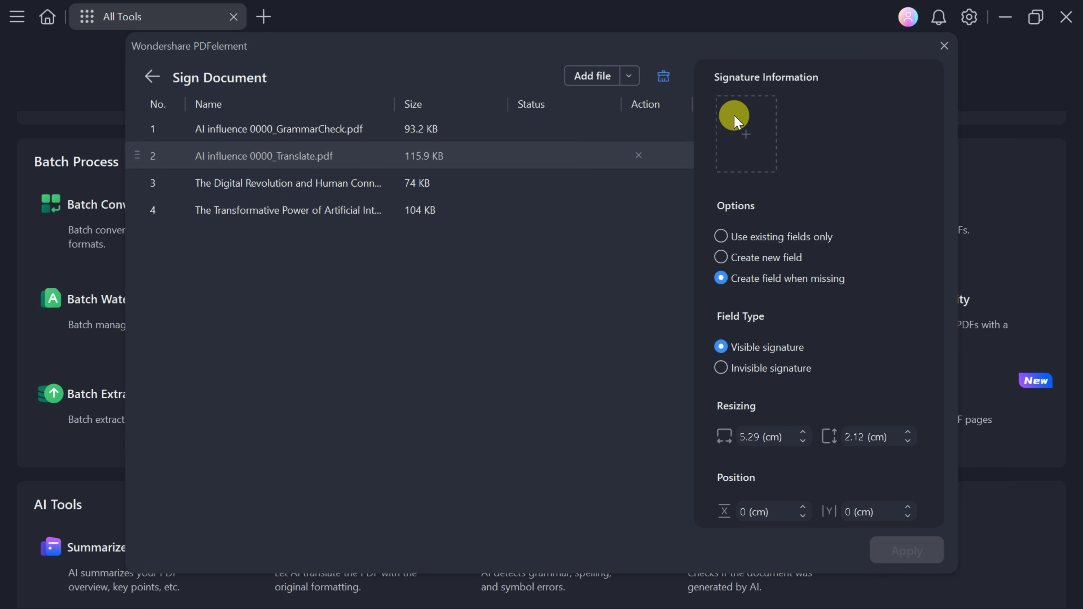
# Create a new digital ID with the signer's name, unit GTS1, organization GTS.com and country Armenia.
pyautogui.click(749, 149)
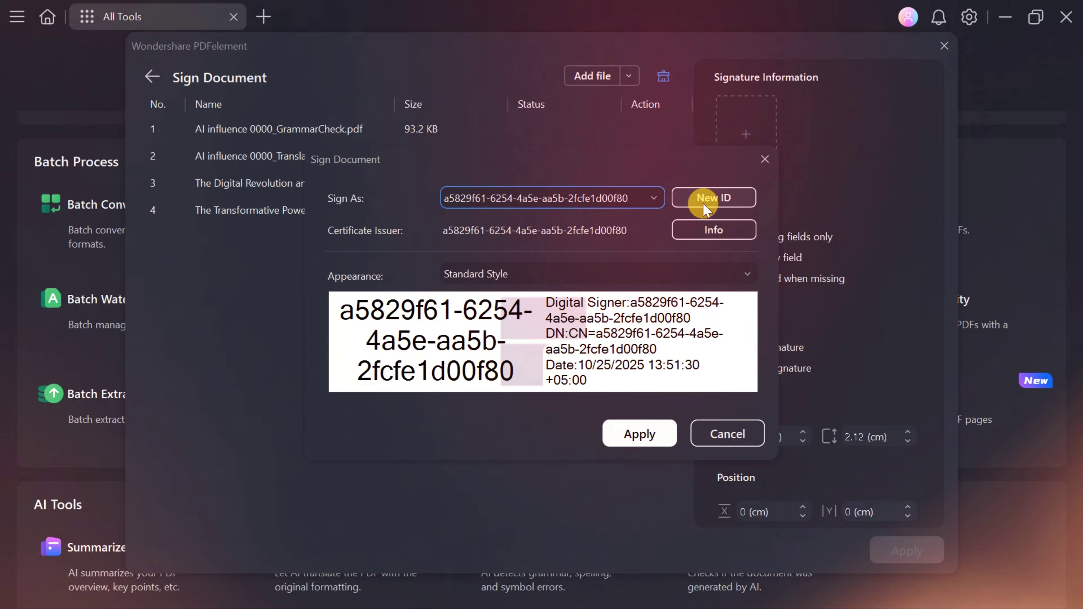
pyautogui.click(713, 198)
pyautogui.doubleClick(273, 334)
pyautogui.click(741, 467)
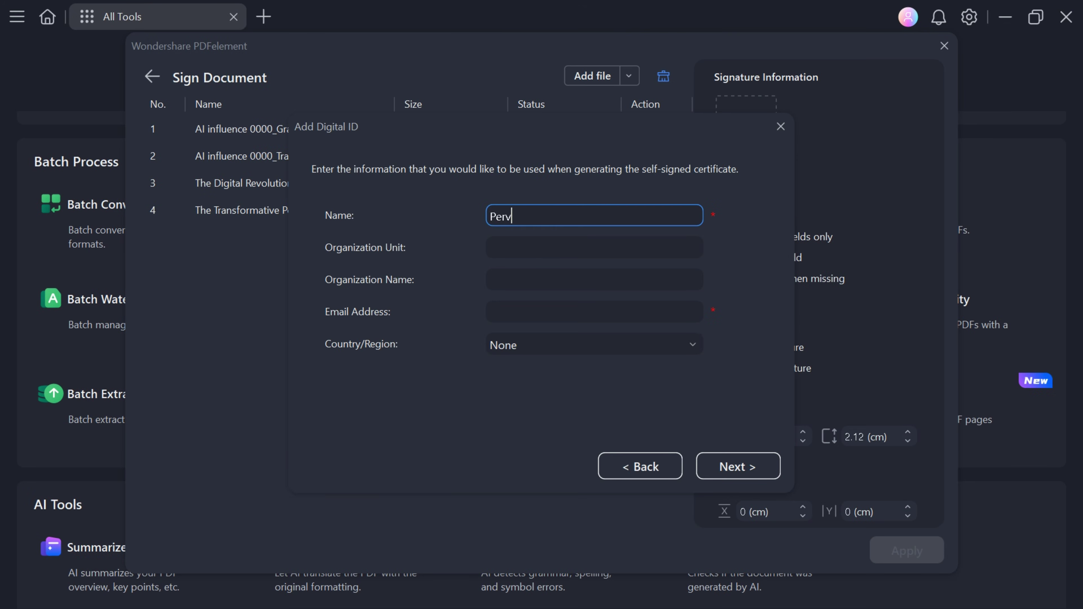
pyautogui.click(544, 254)
pyautogui.write('GTS1')
pyautogui.click(595, 279)
pyautogui.write('GTS')
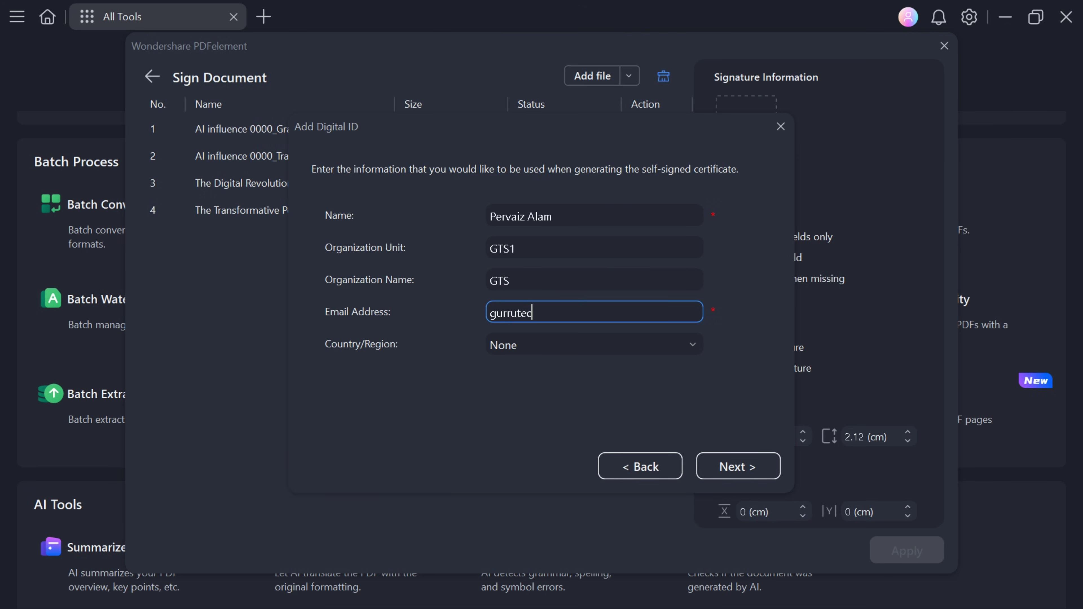
pyautogui.write('.com')
pyautogui.click(685, 346)
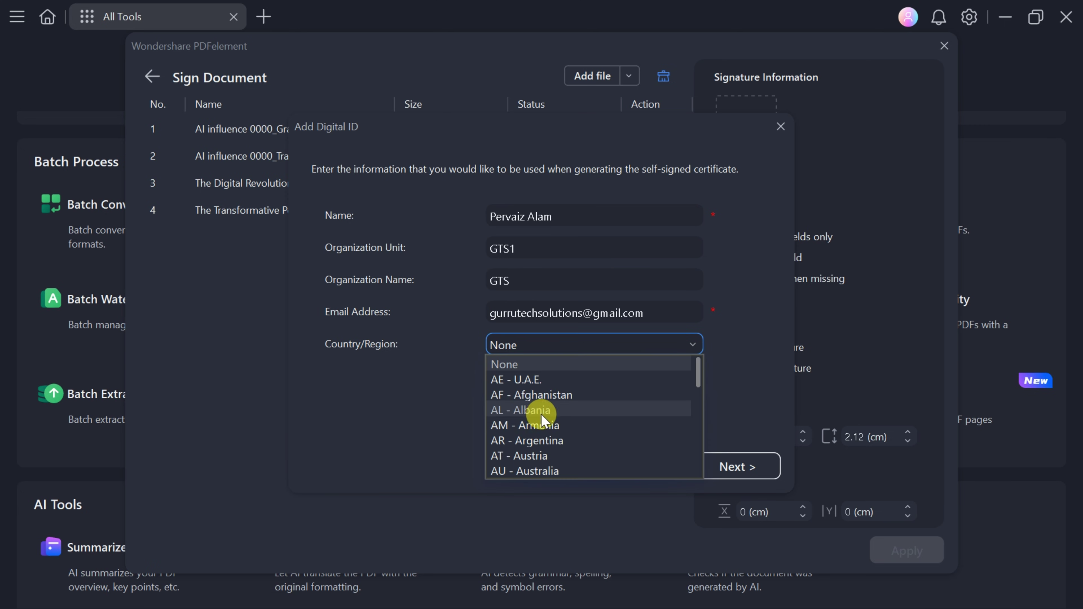
pyautogui.click(516, 426)
pyautogui.click(725, 467)
# Set the ID password, finish the digital ID and use it as the batch signature.
pyautogui.click(408, 335)
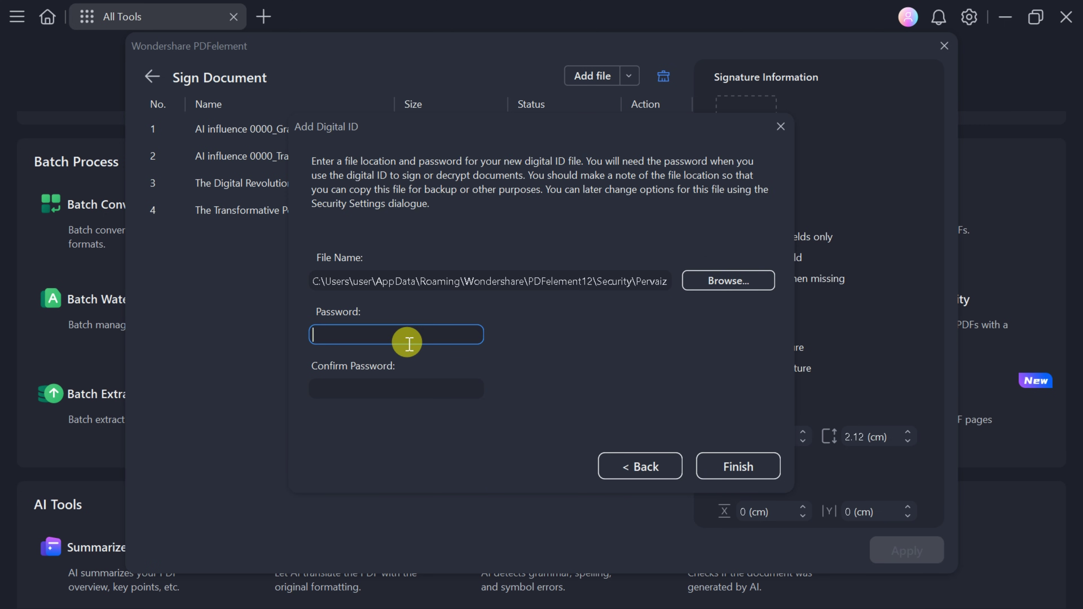
pyautogui.click(691, 467)
pyautogui.click(635, 462)
pyautogui.click(721, 295)
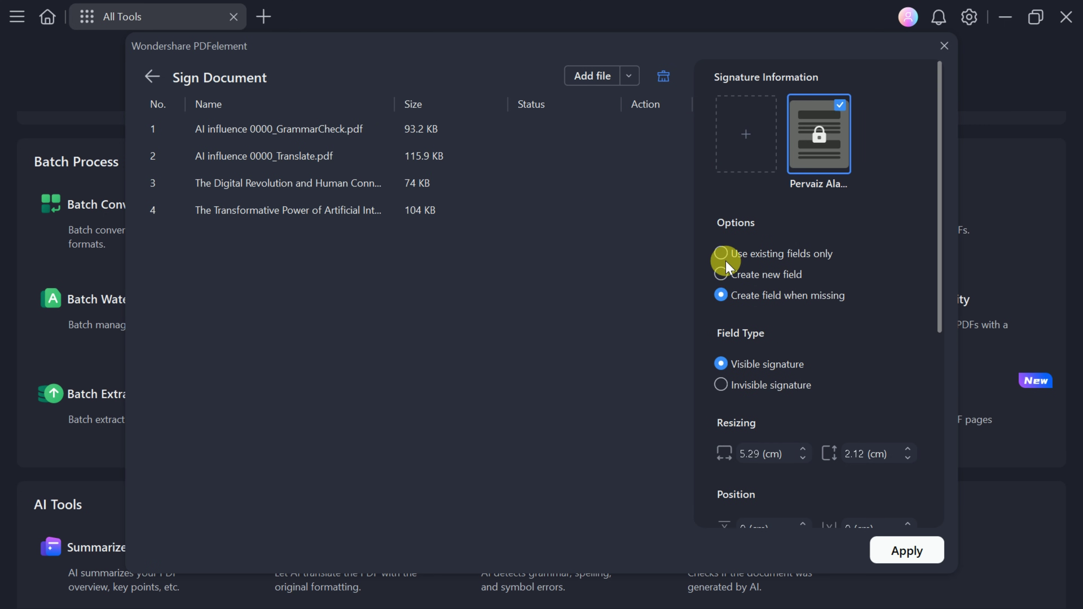
pyautogui.scroll(-6, 811, 363)
# Batch-sign the four PDFs, then open The Digital Revolution _Batch Sign copy to verify its signature.
pyautogui.scroll(6, 810, 342)
pyautogui.click(938, 555)
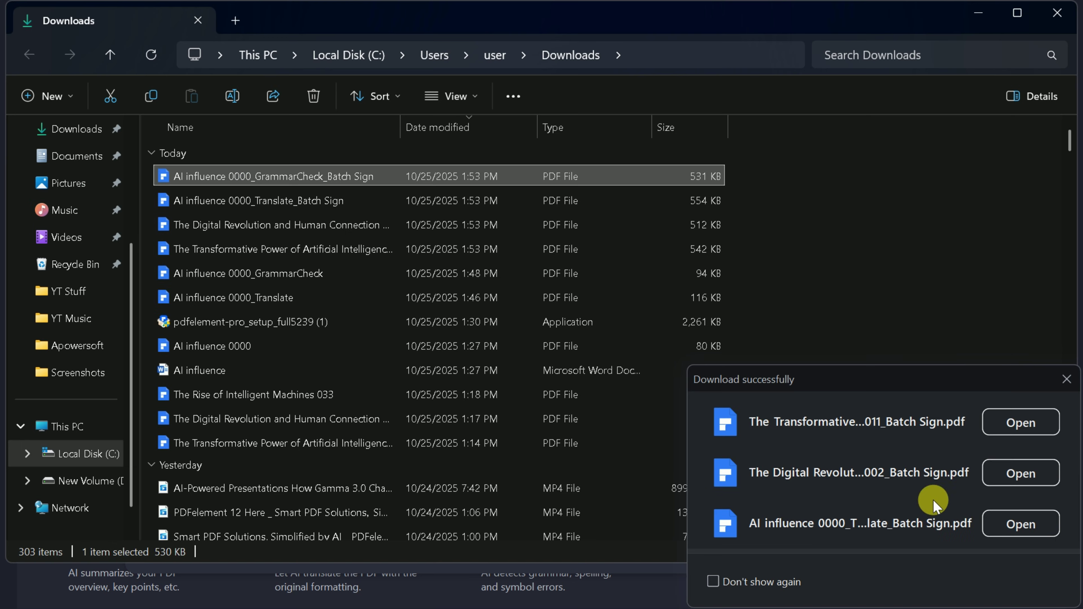
pyautogui.click(1006, 417)
pyautogui.scroll(-15, 275, 348)
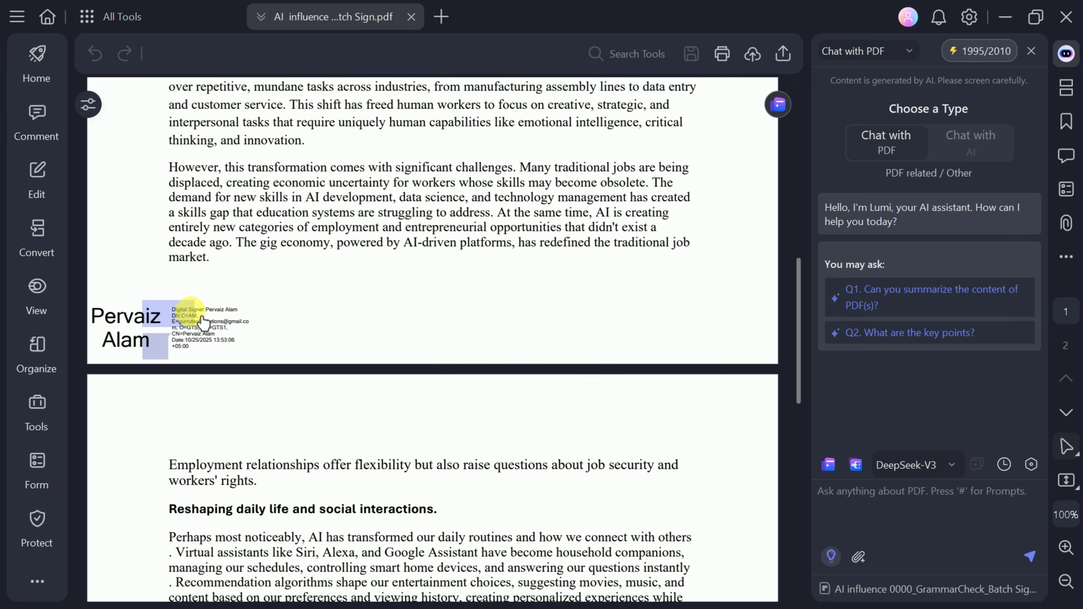
pyautogui.scroll(10, 275, 348)
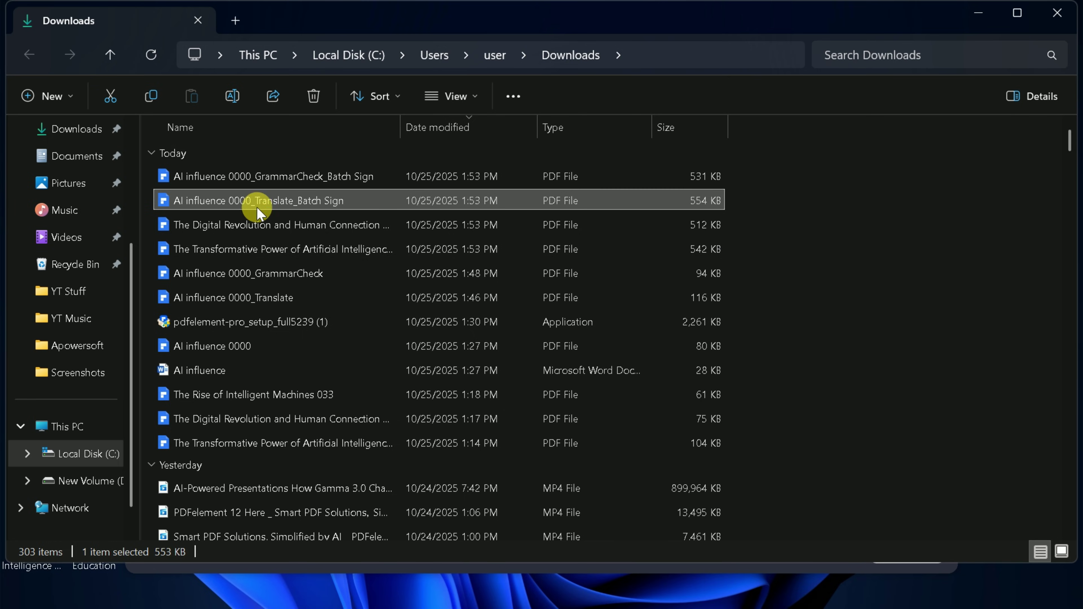
pyautogui.doubleClick(256, 207)
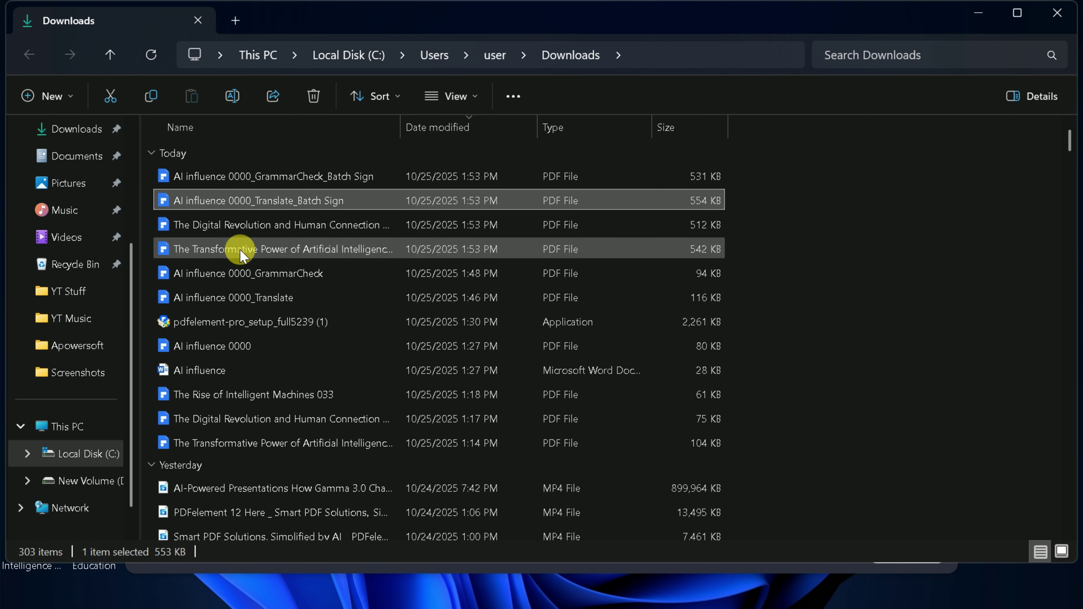
pyautogui.click(281, 225)
pyautogui.press('Return')
pyautogui.scroll(-15, 411, 423)
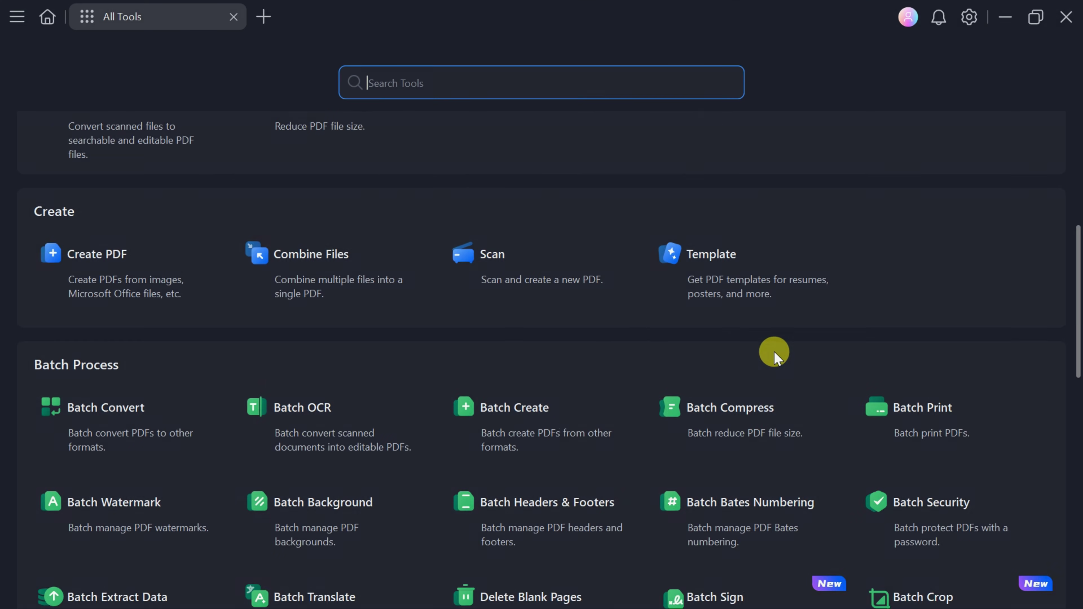
# Load the signed GrammarCheck and Translate PDFs into Batch Crop.
pyautogui.scroll(-5, 772, 361)
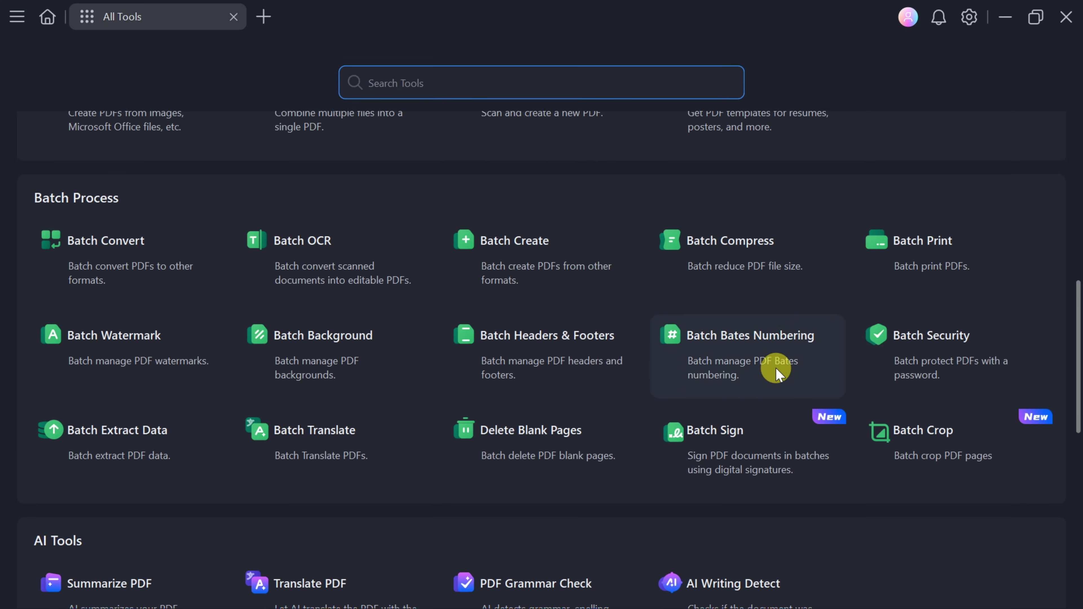
pyautogui.scroll(2, 934, 412)
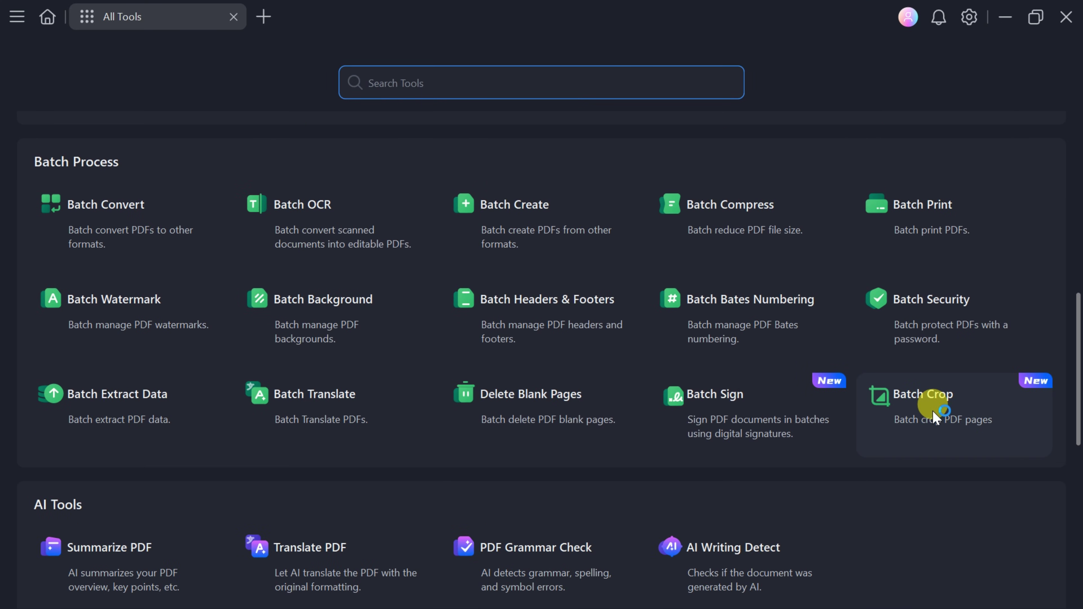
pyautogui.click(927, 396)
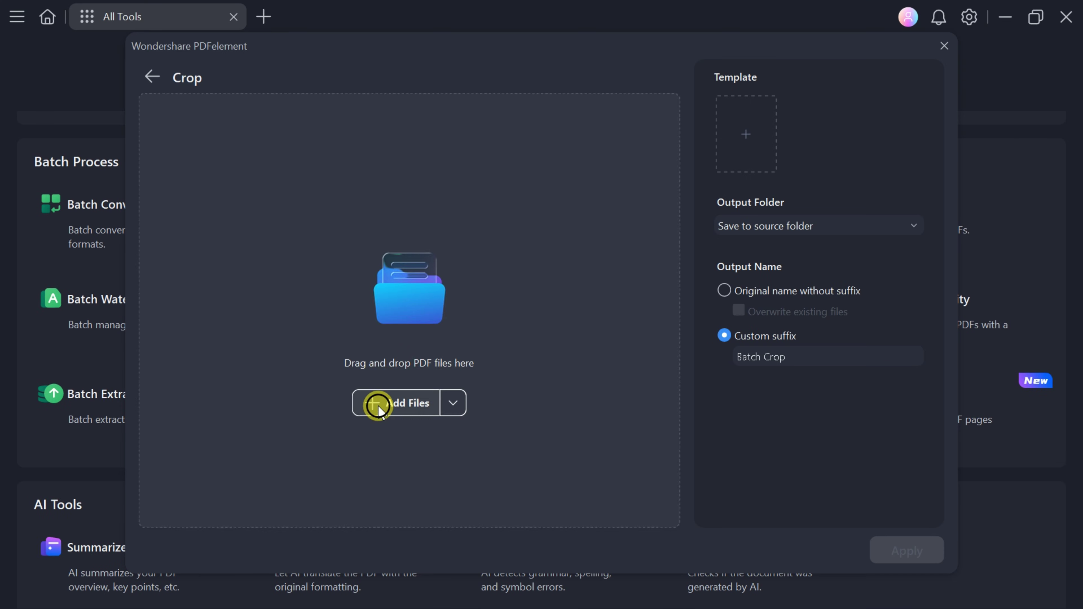
pyautogui.click(380, 402)
pyautogui.click(357, 278)
pyautogui.keyDown('ctrl'); pyautogui.click(496, 315); pyautogui.keyUp('ctrl')
pyautogui.click(520, 435)
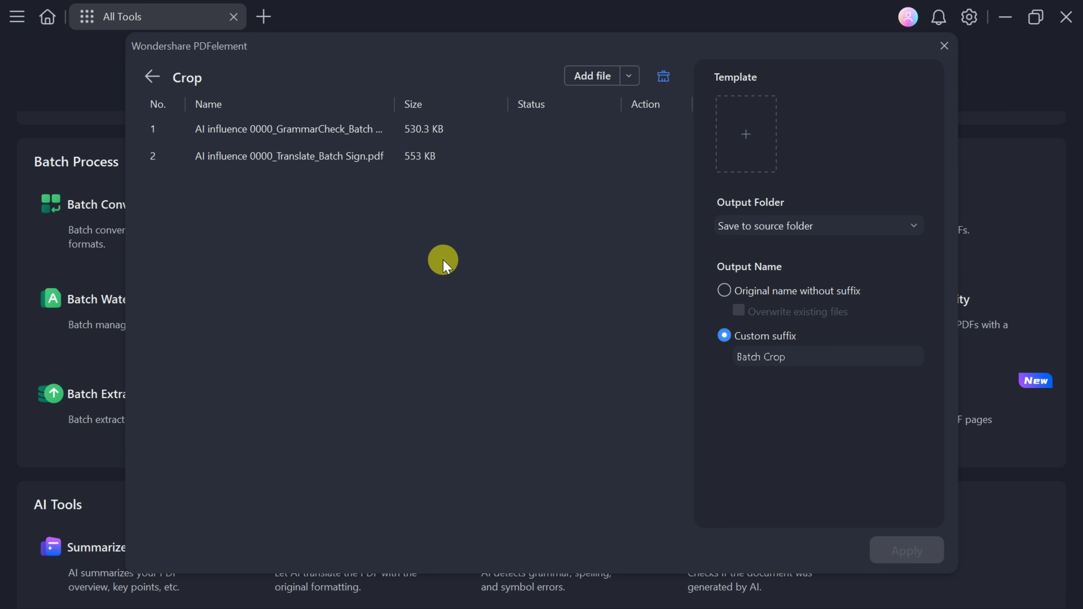
# Crop both with a 5.25 cm top, 3.39 cm bottom, white-margin trimming, and open the result.
pyautogui.click(747, 141)
pyautogui.moveTo(685, 116); pyautogui.dragTo(685, 179)
pyautogui.moveTo(685, 467); pyautogui.dragTo(685, 427)
pyautogui.moveTo(809, 304); pyautogui.dragTo(787, 302)
pyautogui.moveTo(561, 304); pyautogui.dragTo(590, 305)
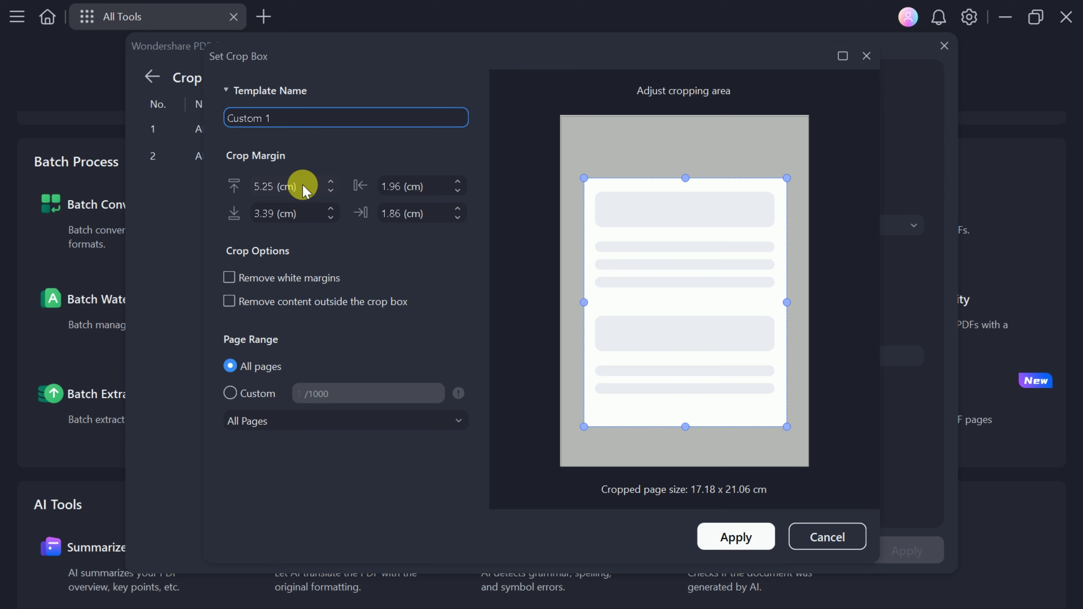
pyautogui.click(229, 278)
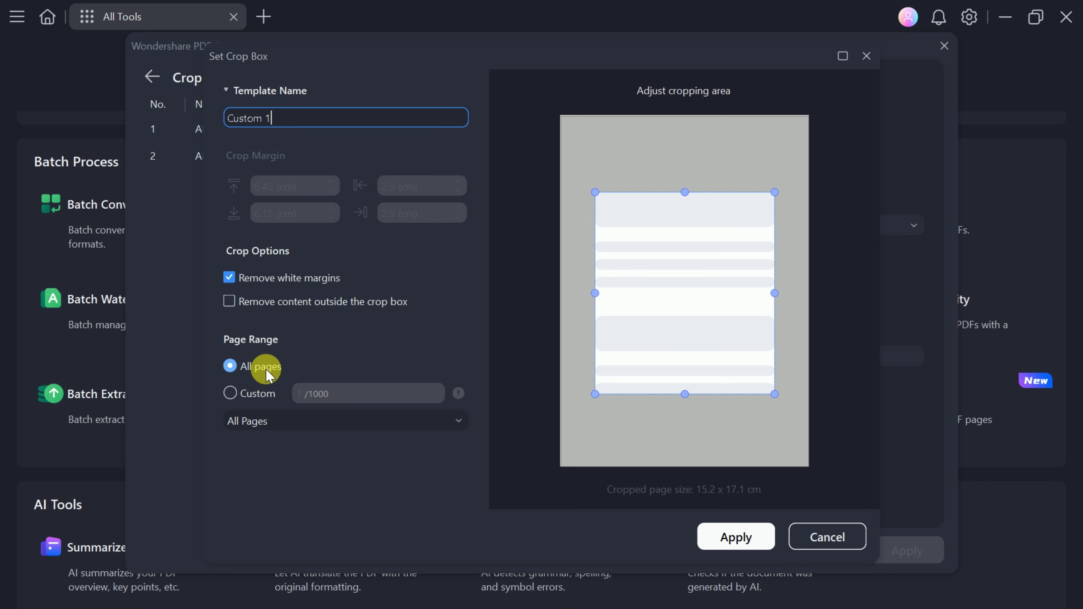
pyautogui.click(736, 537)
pyautogui.click(905, 550)
pyautogui.click(1019, 469)
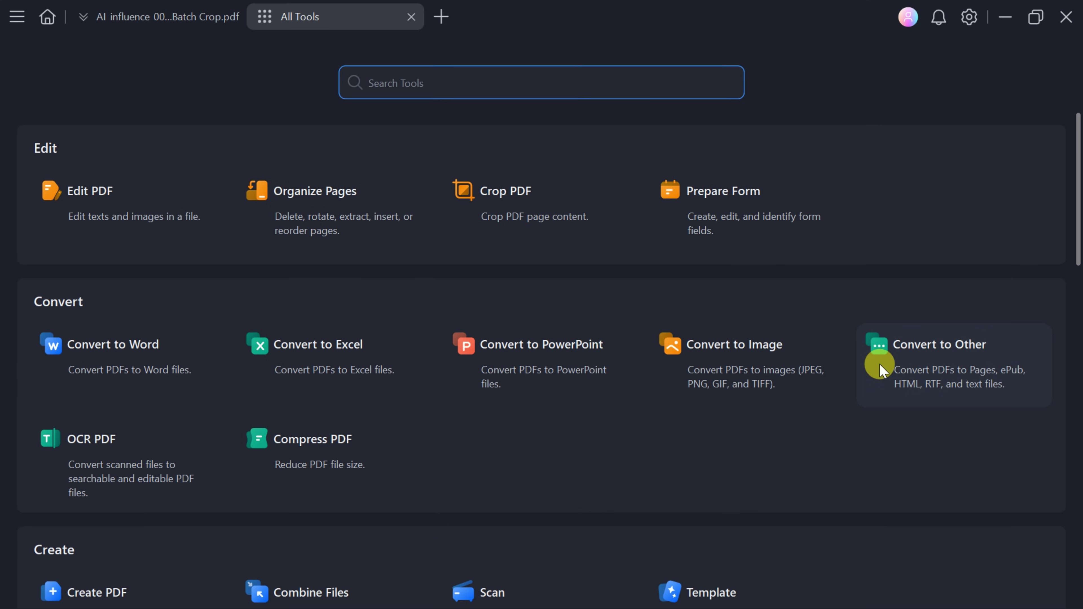
# Close the Batch Crop PDF tab so only the All Tools page remains.
pyautogui.scroll(-8, 878, 394)
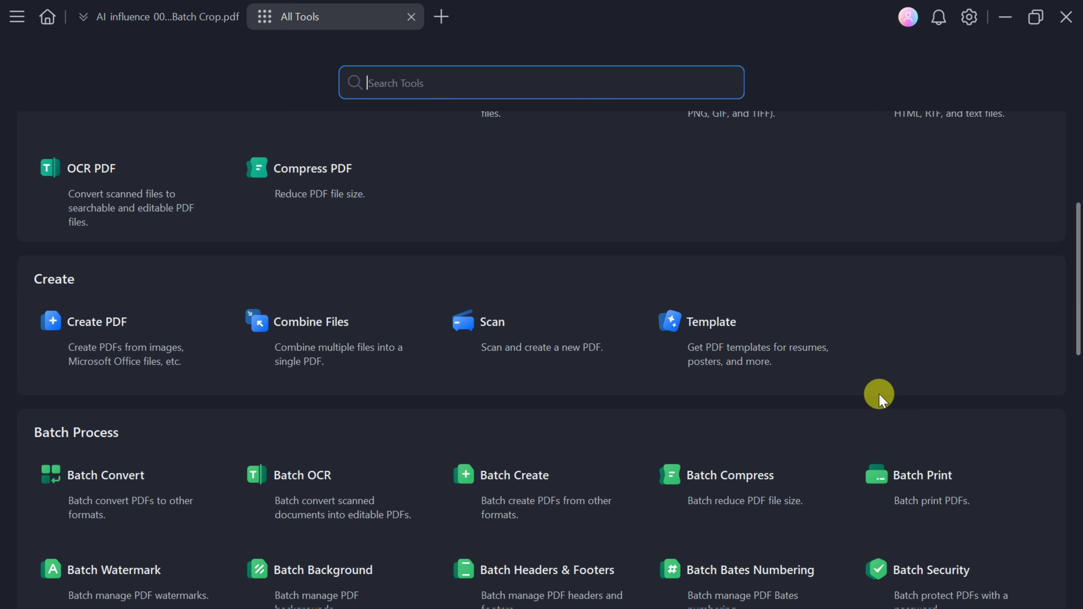
pyautogui.scroll(-8, 899, 430)
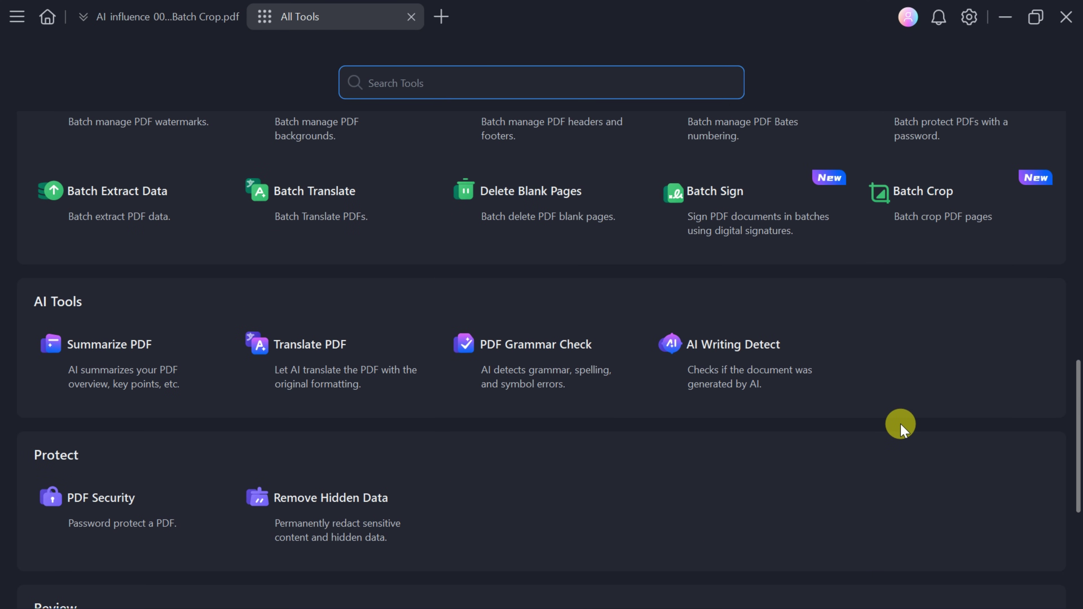
pyautogui.scroll(15, 901, 420)
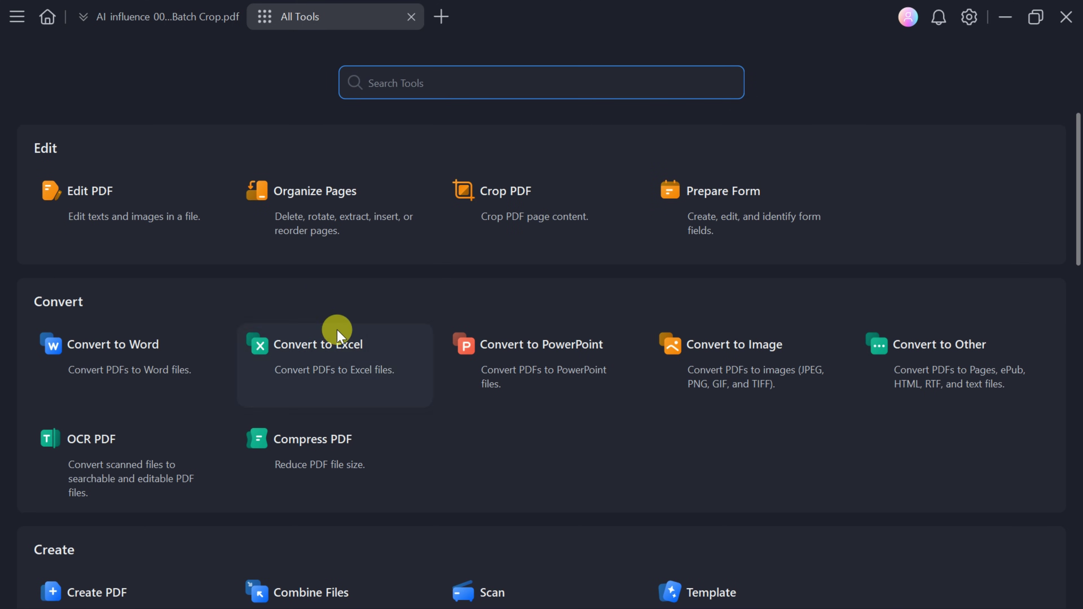
pyautogui.click(254, 22)
pyautogui.scroll(-20, 676, 249)
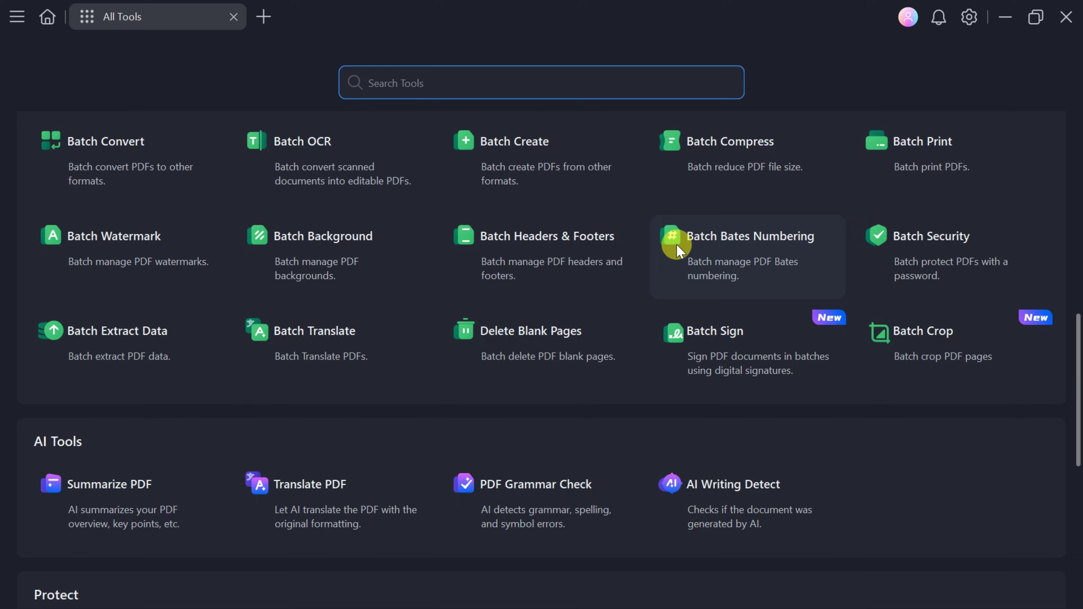